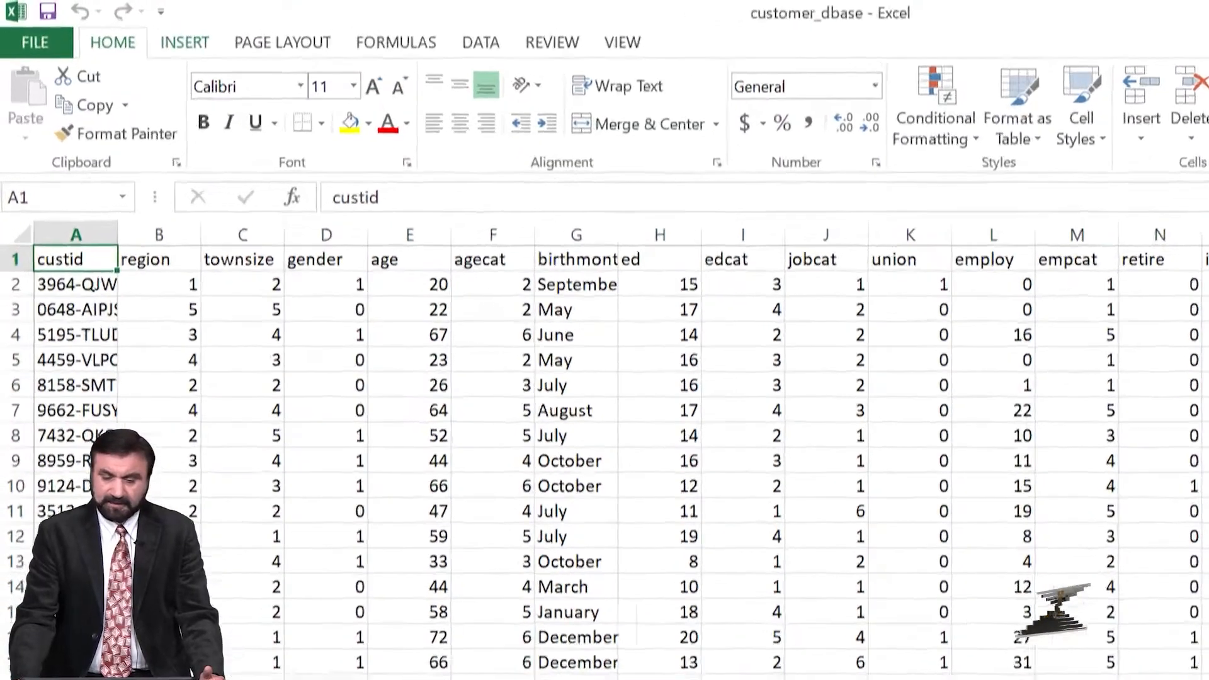
# Create a PivotTable from customer_dbase range A1:EC5001 on a new worksheet
pyautogui.click(146, 32)
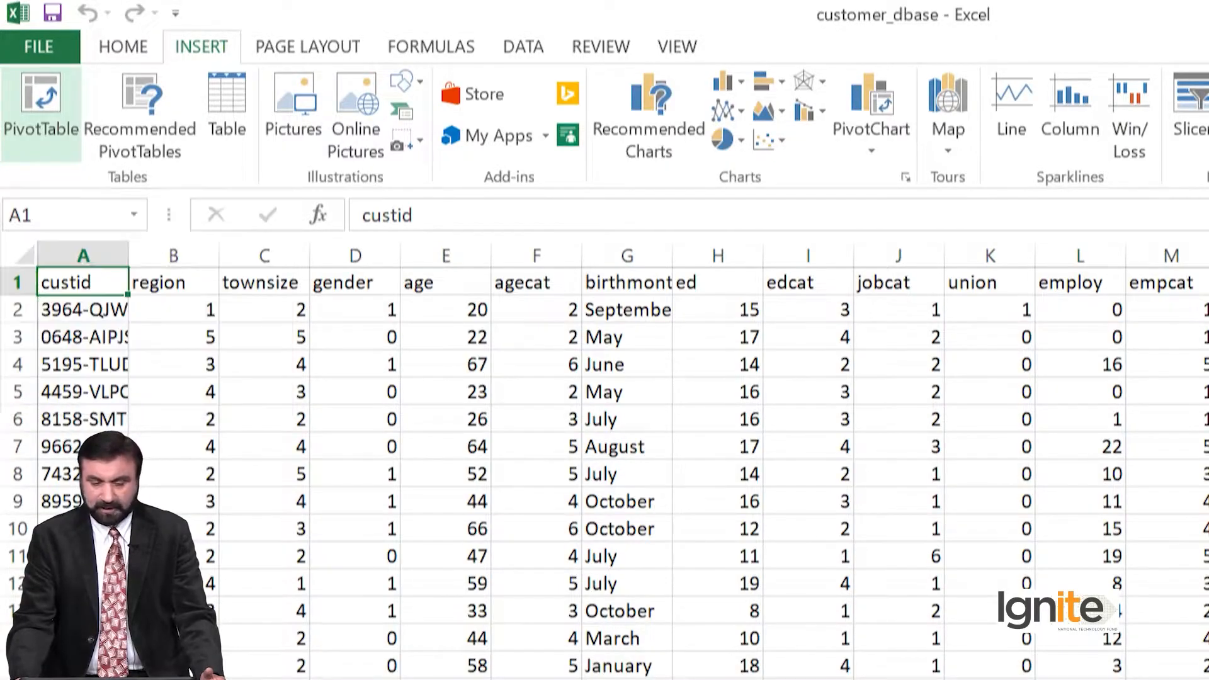
pyautogui.click(40, 104)
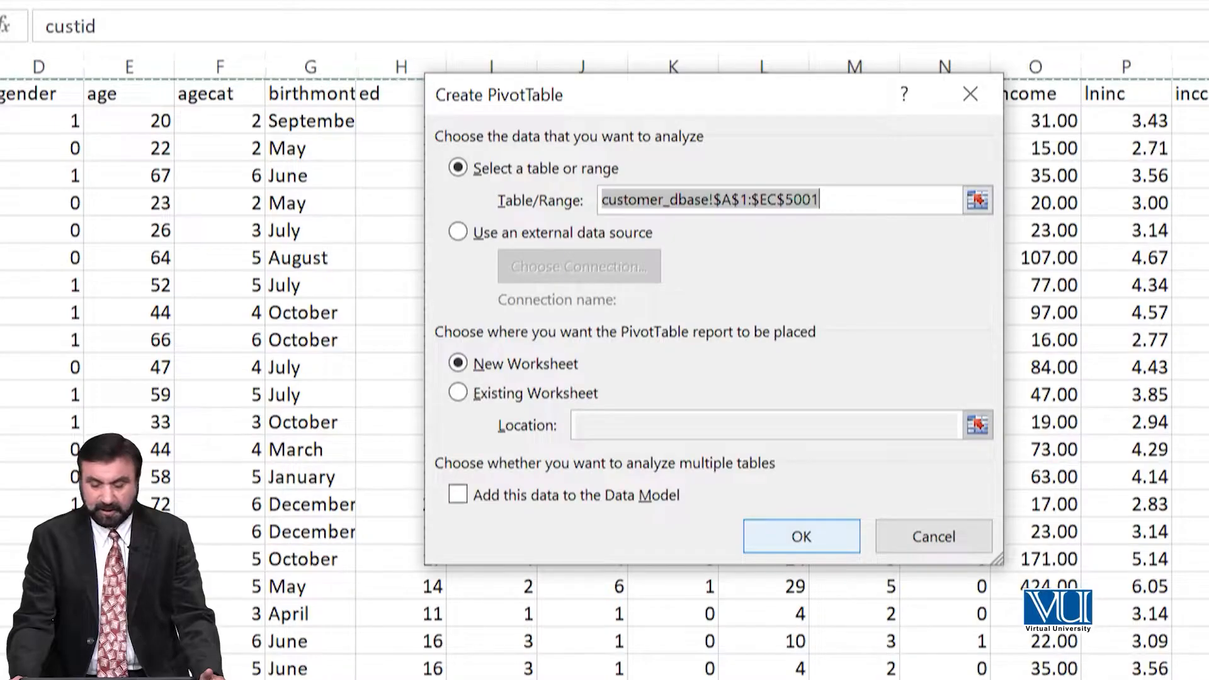
pyautogui.press('Return')
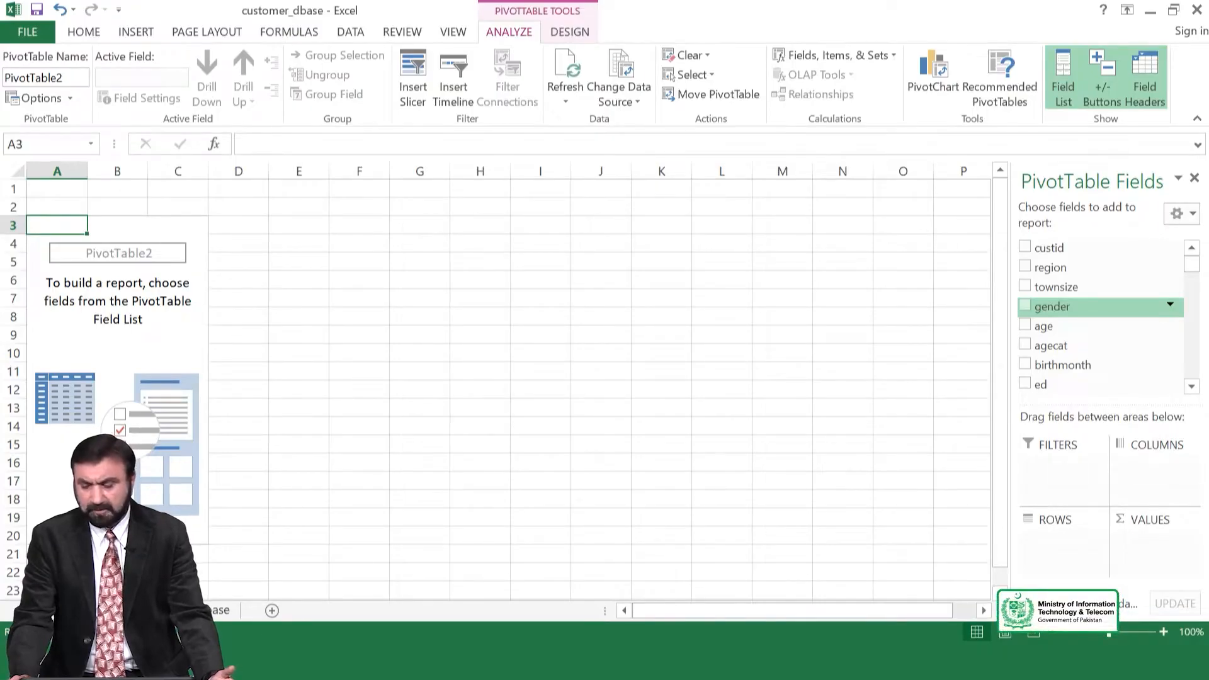
# Build the PivotTable with gender as the row field and the sum of age as the value
pyautogui.click(1025, 306)
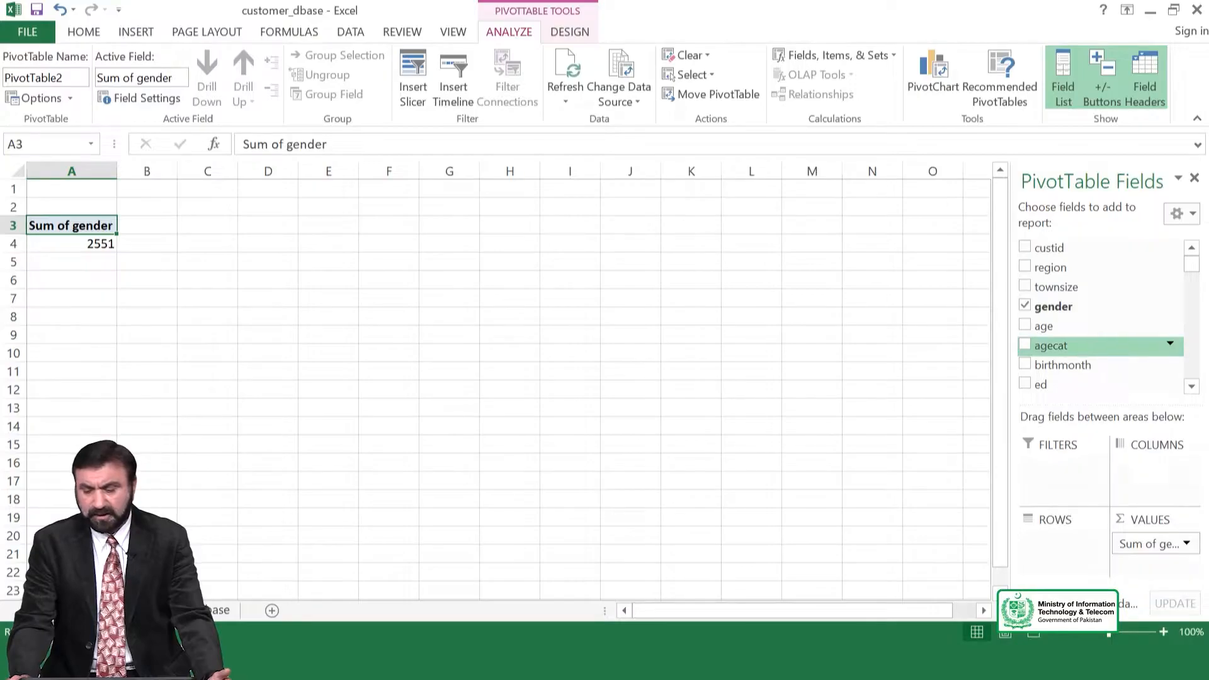
pyautogui.click(1025, 326)
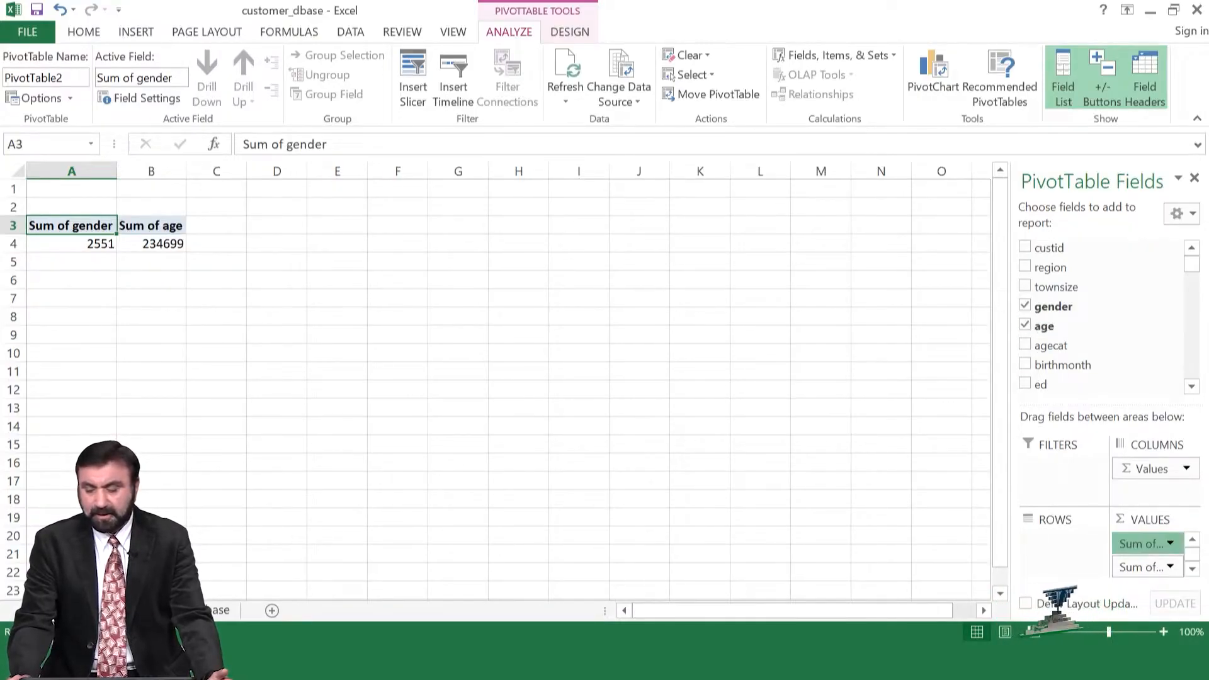
pyautogui.moveTo(1142, 545); pyautogui.dragTo(1063, 545)
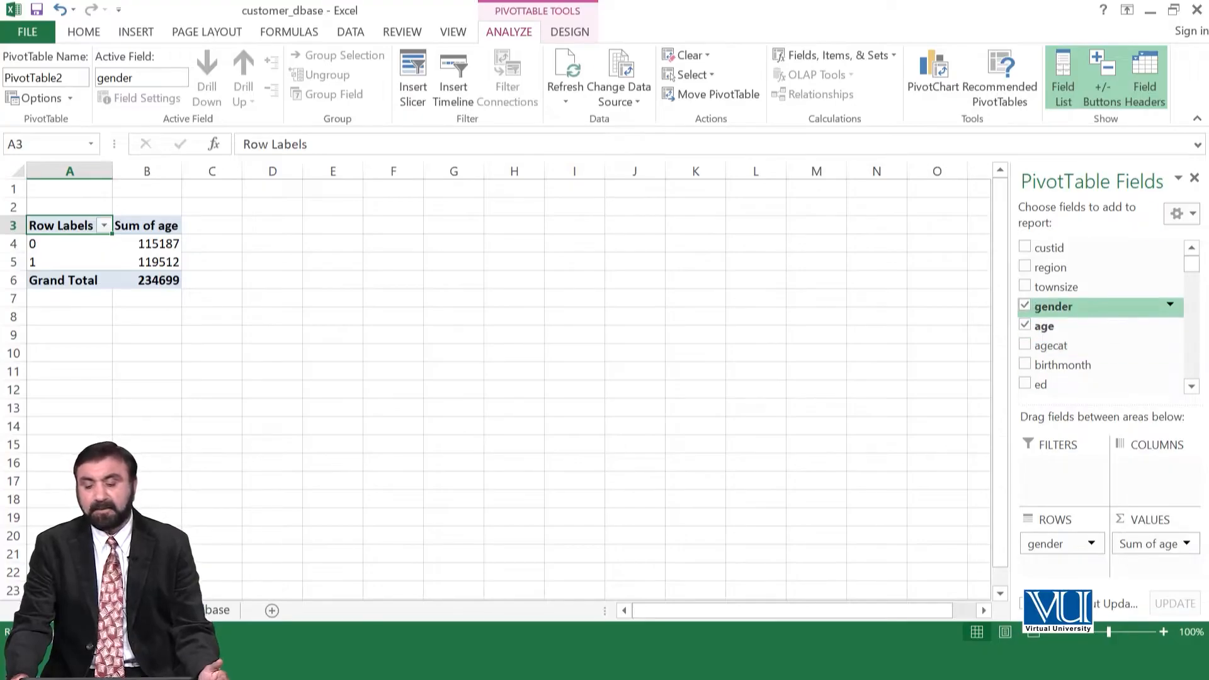
# Add region as a report filter and remove Sum of region from the PivotTable's values
pyautogui.click(1025, 267)
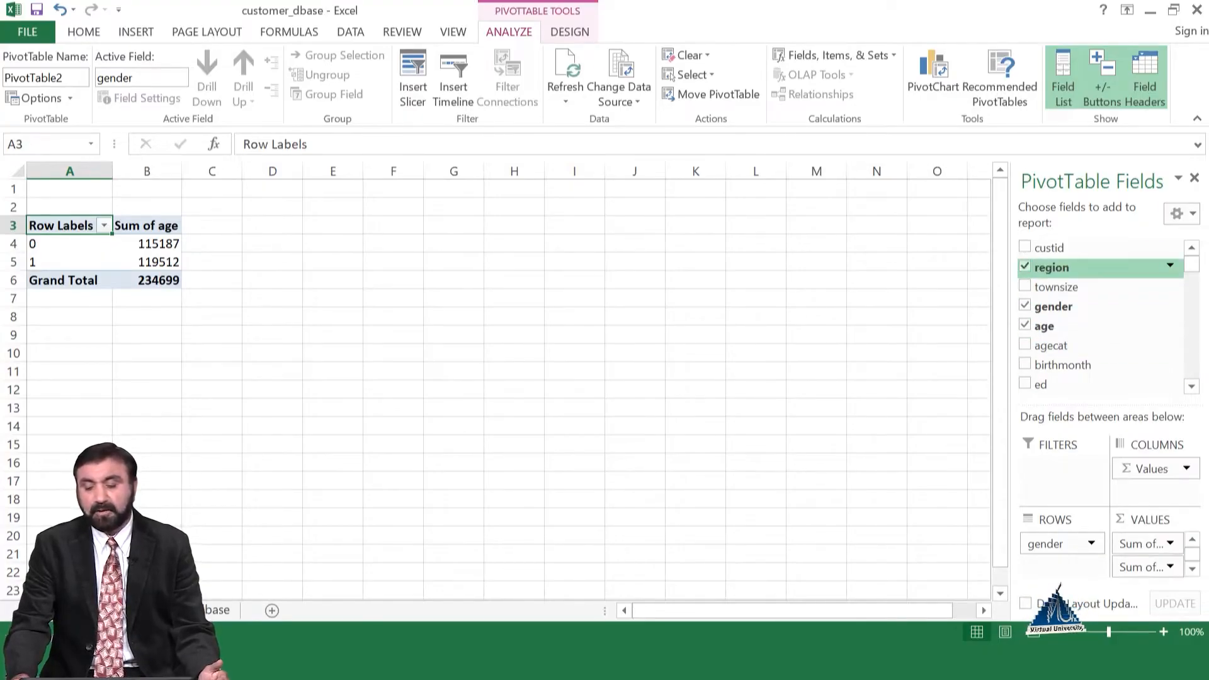
pyautogui.moveTo(1052, 268); pyautogui.dragTo(1063, 471)
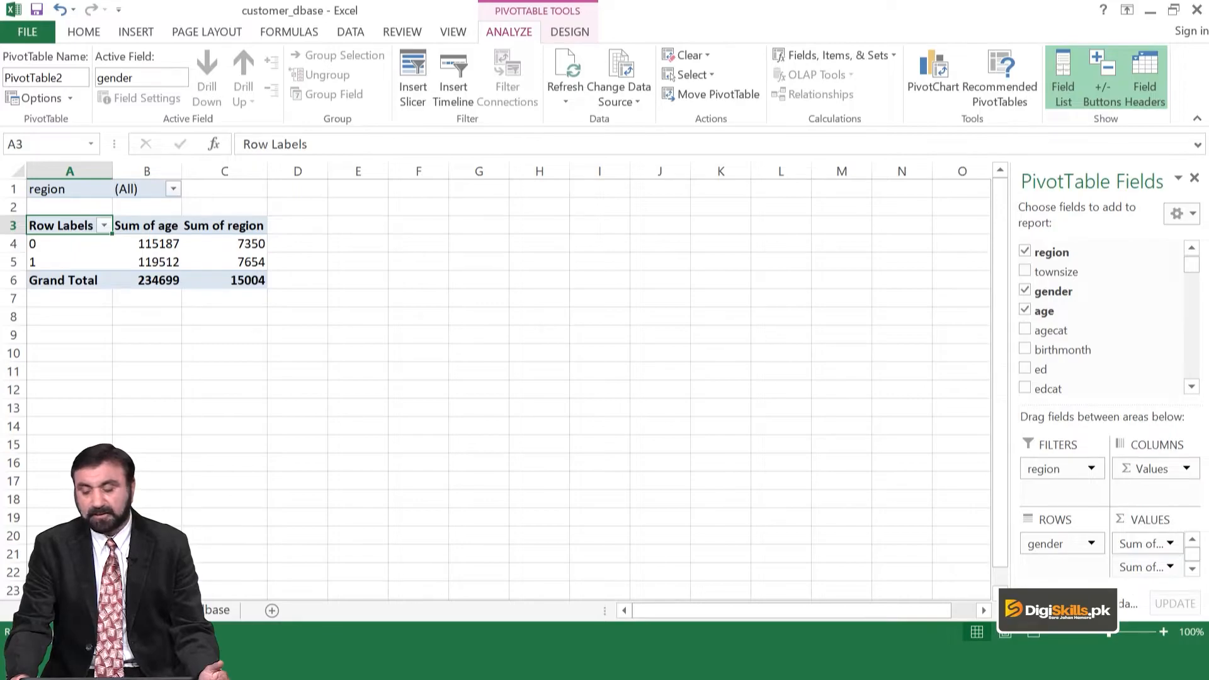
pyautogui.click(1147, 567)
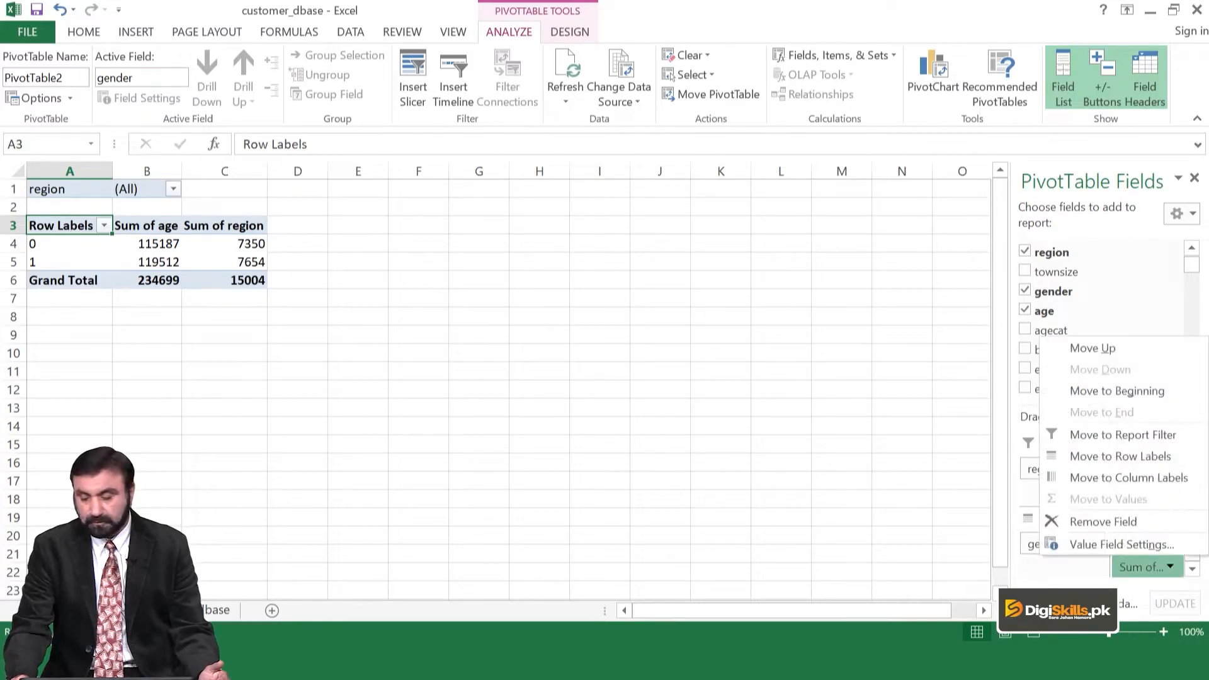
pyautogui.click(1103, 522)
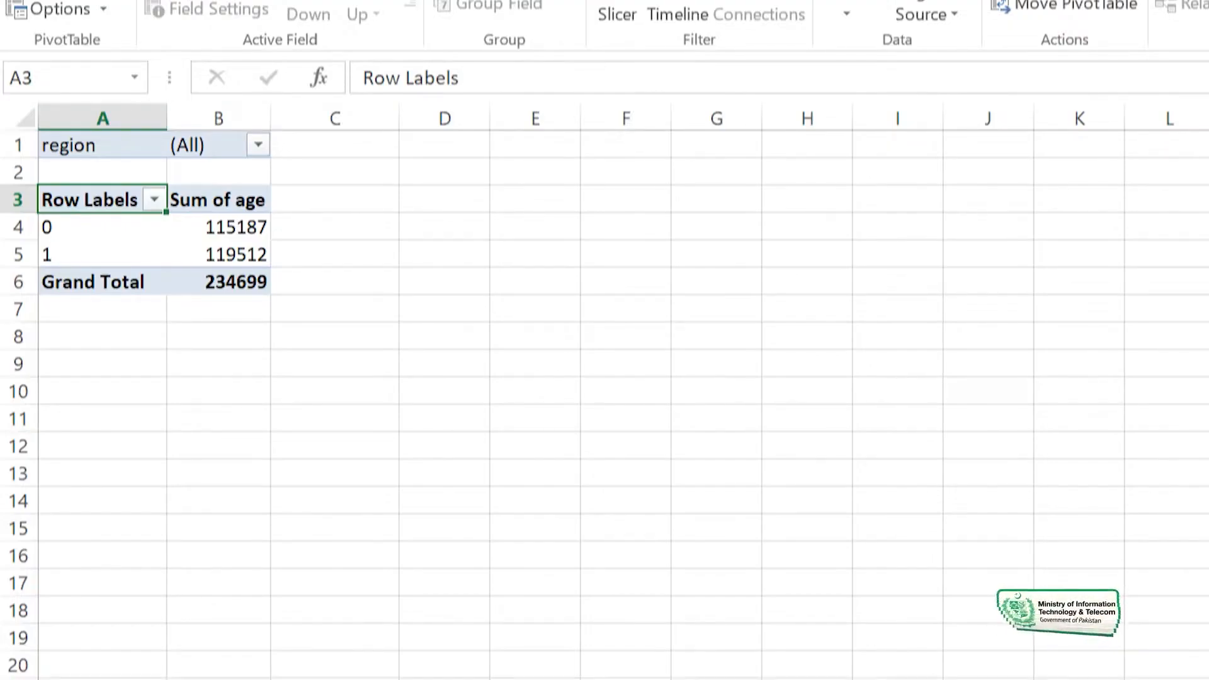
# Look through the region filter's choices and filter the PivotTable to region 1
pyautogui.moveTo(217, 228)
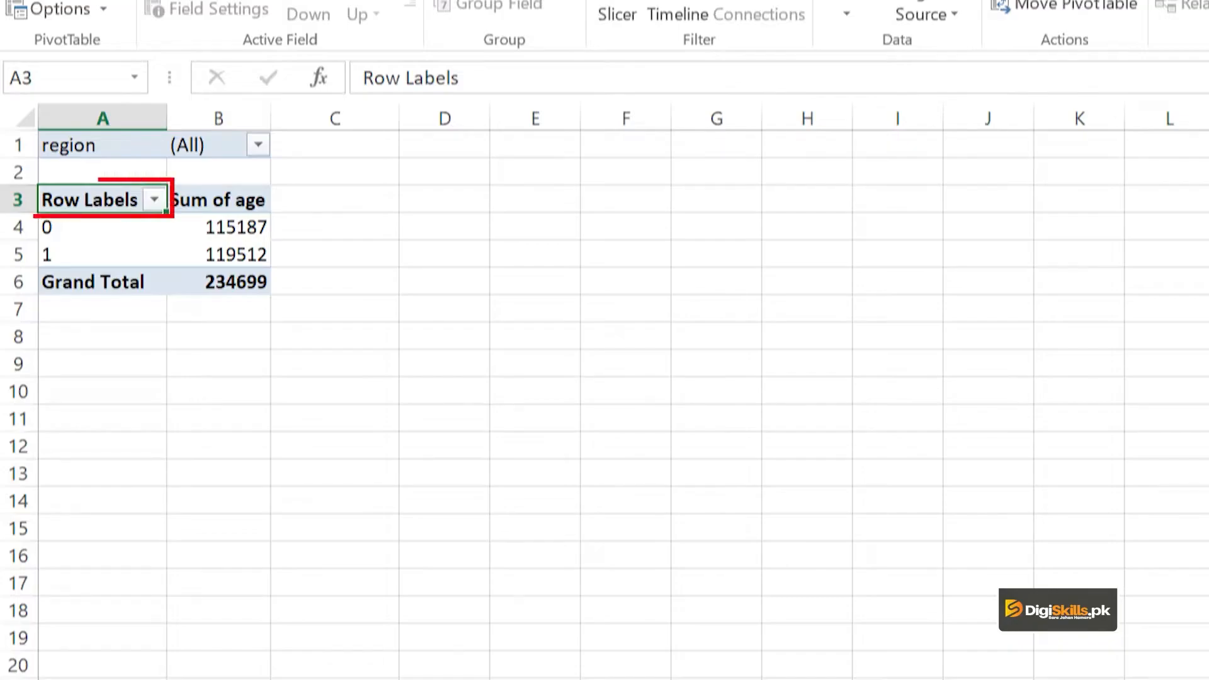
pyautogui.click(258, 145)
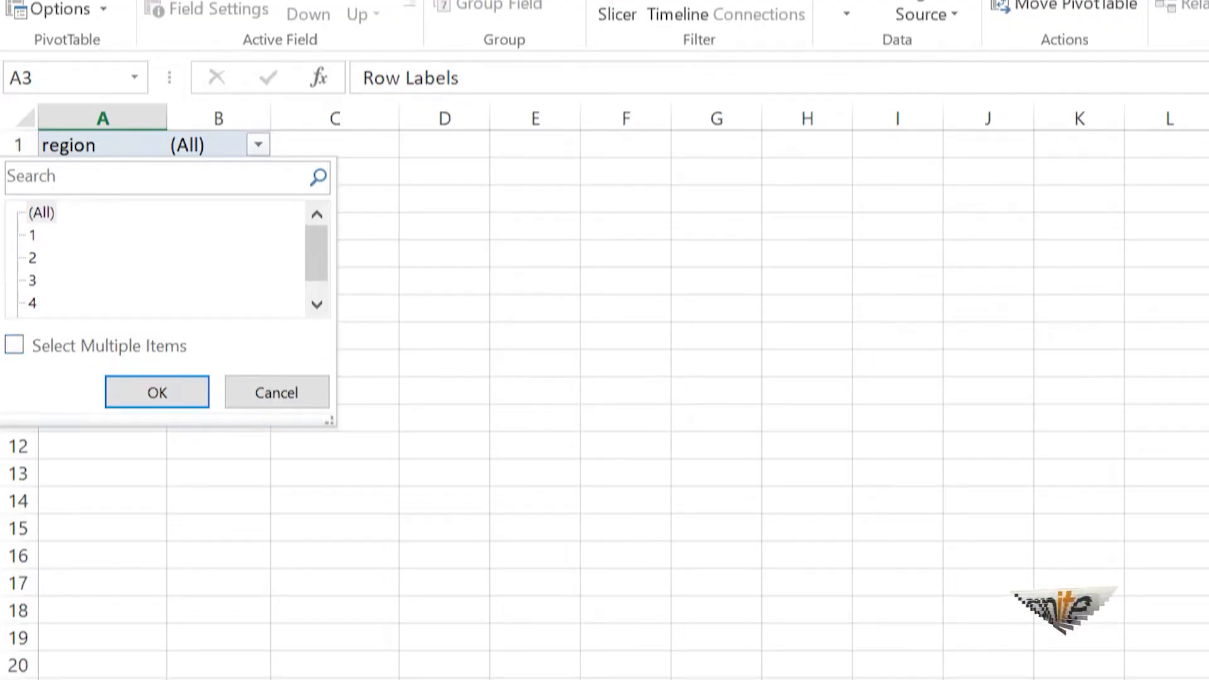
pyautogui.moveTo(317, 253); pyautogui.dragTo(317, 265)
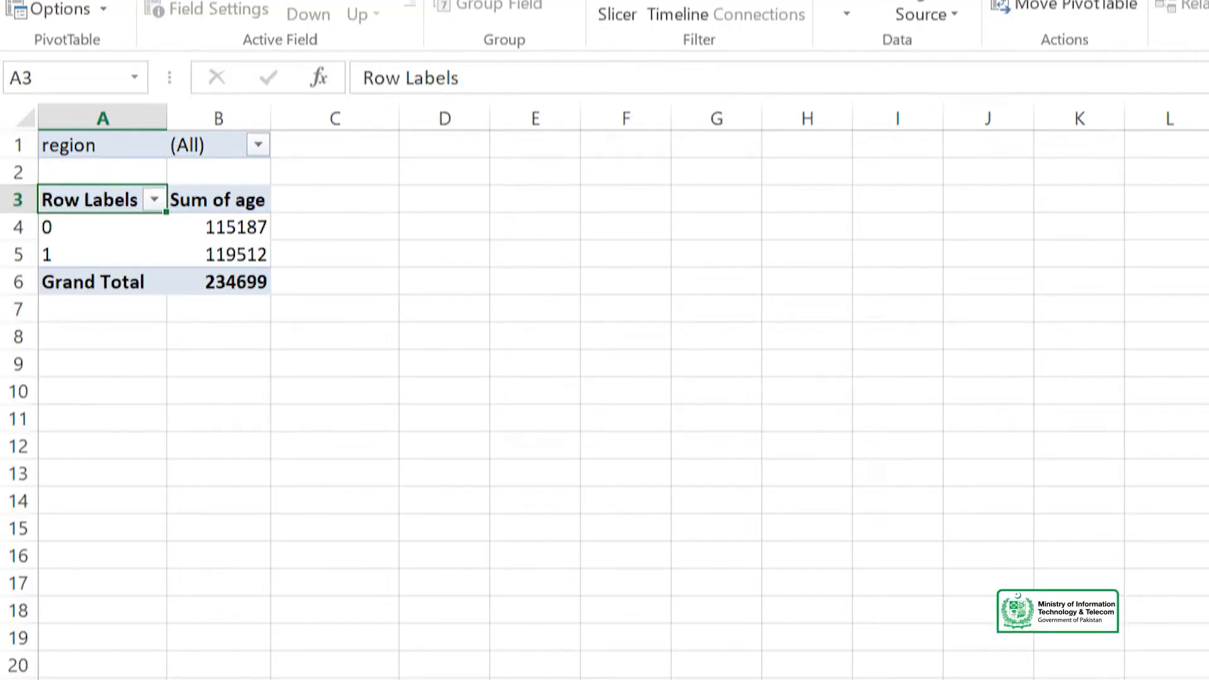
pyautogui.click(258, 145)
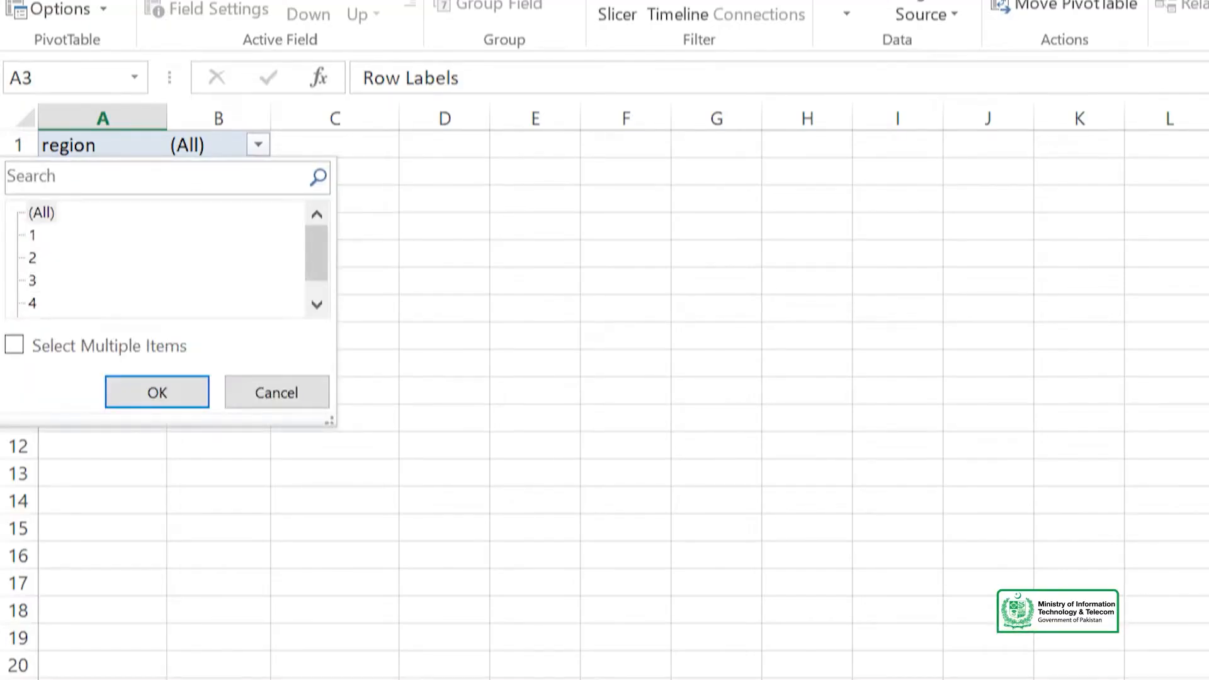
pyautogui.click(33, 235)
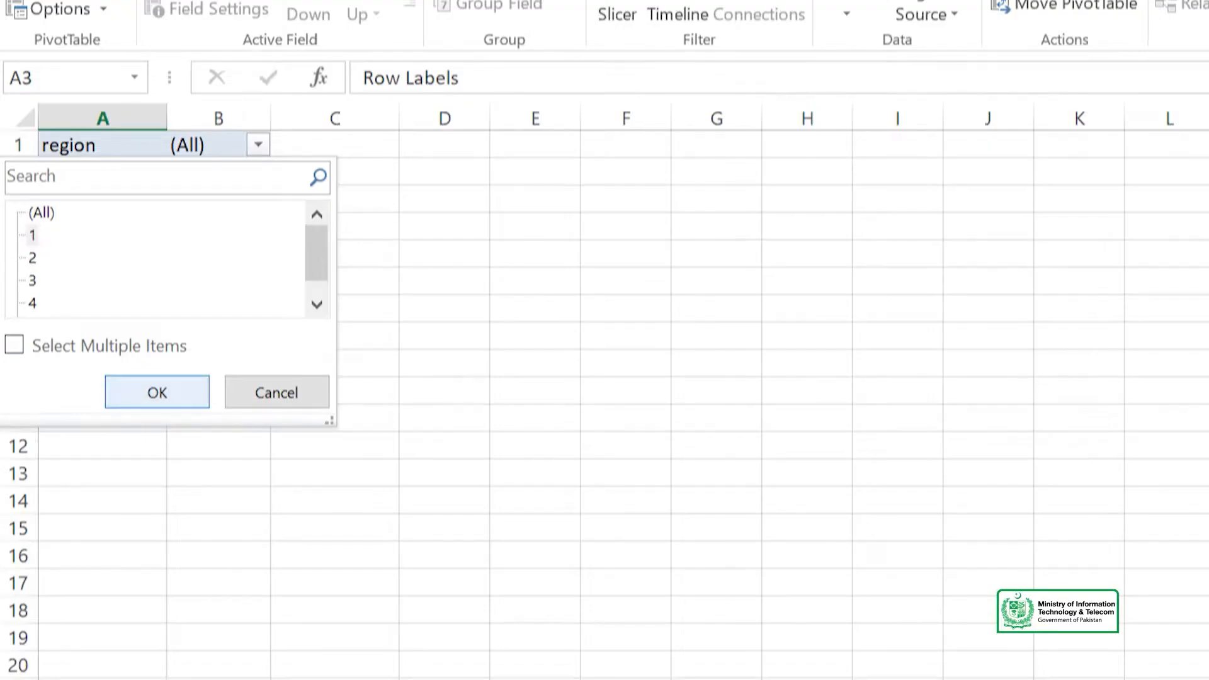
pyautogui.click(157, 393)
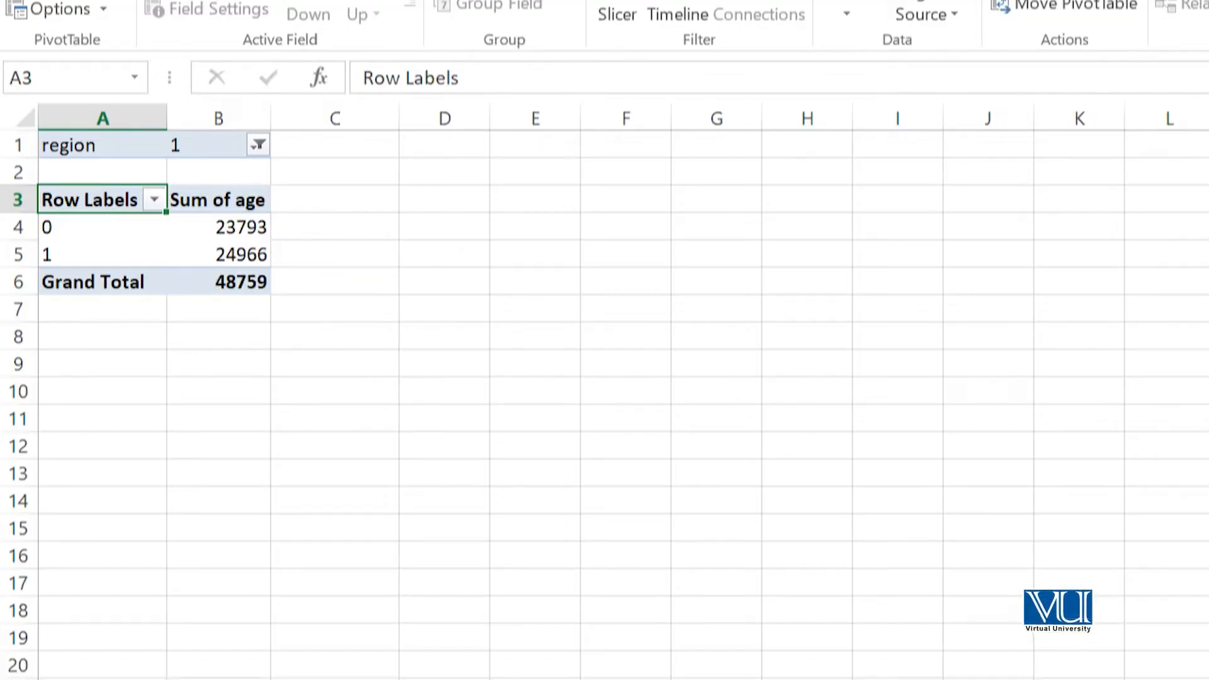
# Switch the PivotTable's region filter to region 2
pyautogui.click(258, 145)
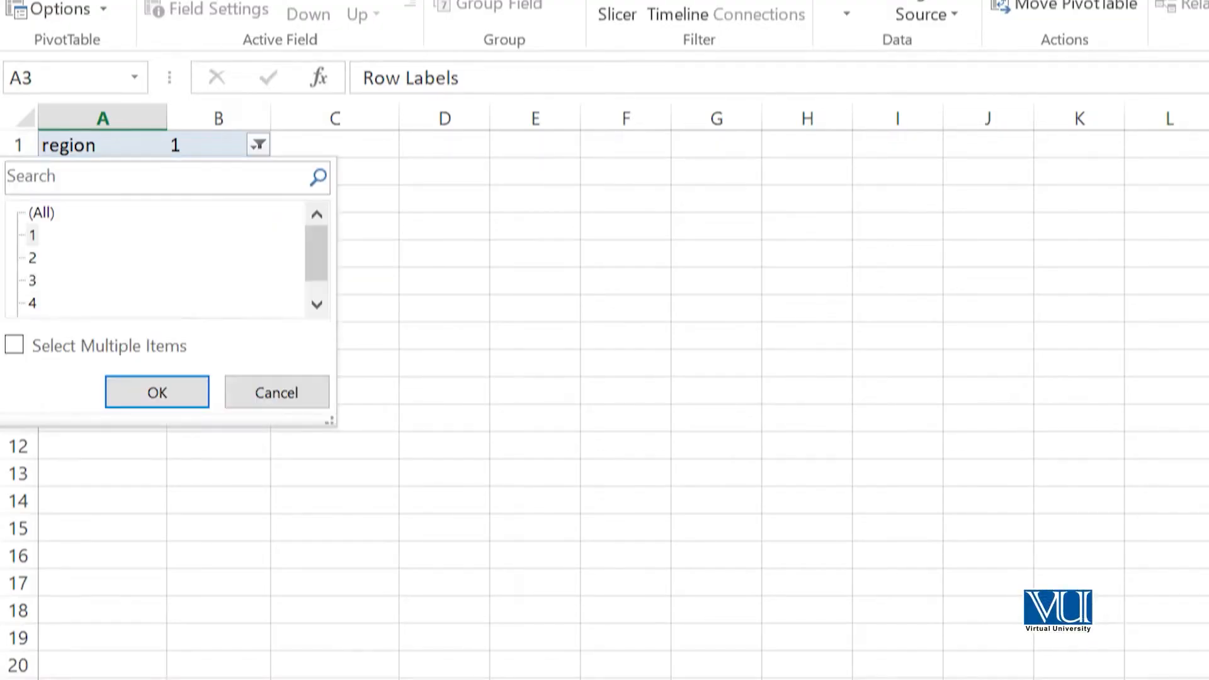
pyautogui.click(33, 258)
pyautogui.click(157, 393)
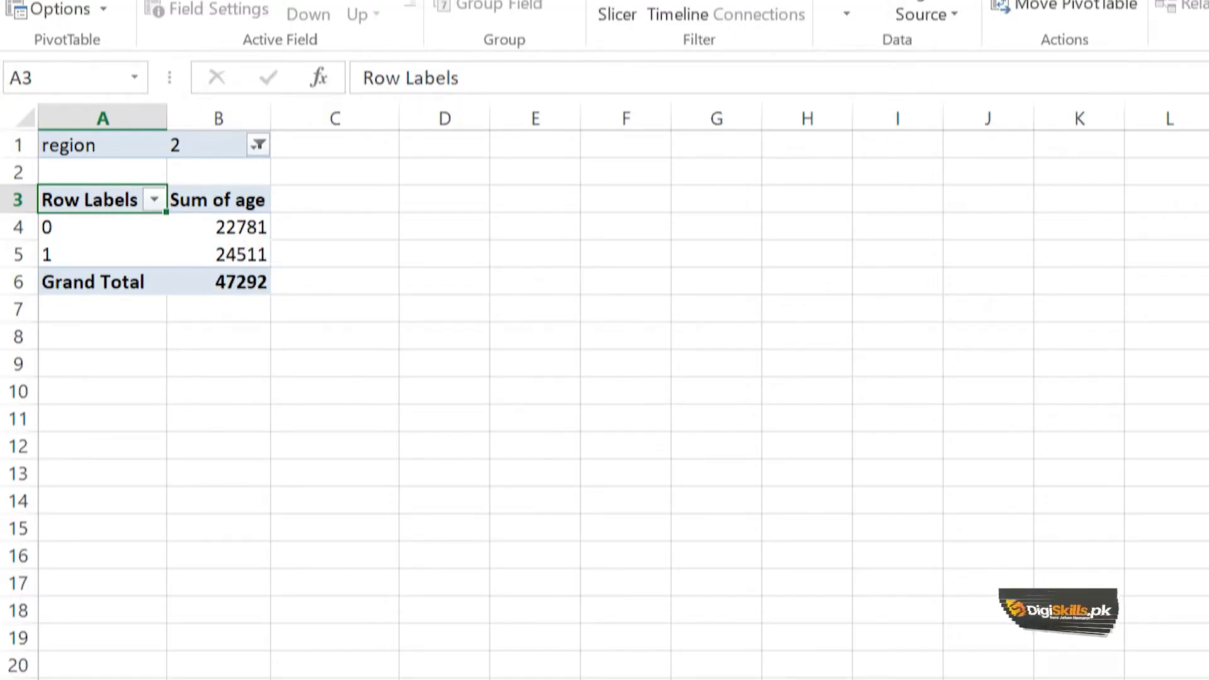
# Allow multiple items in the region filter and include region 3 together with region 2
pyautogui.click(257, 145)
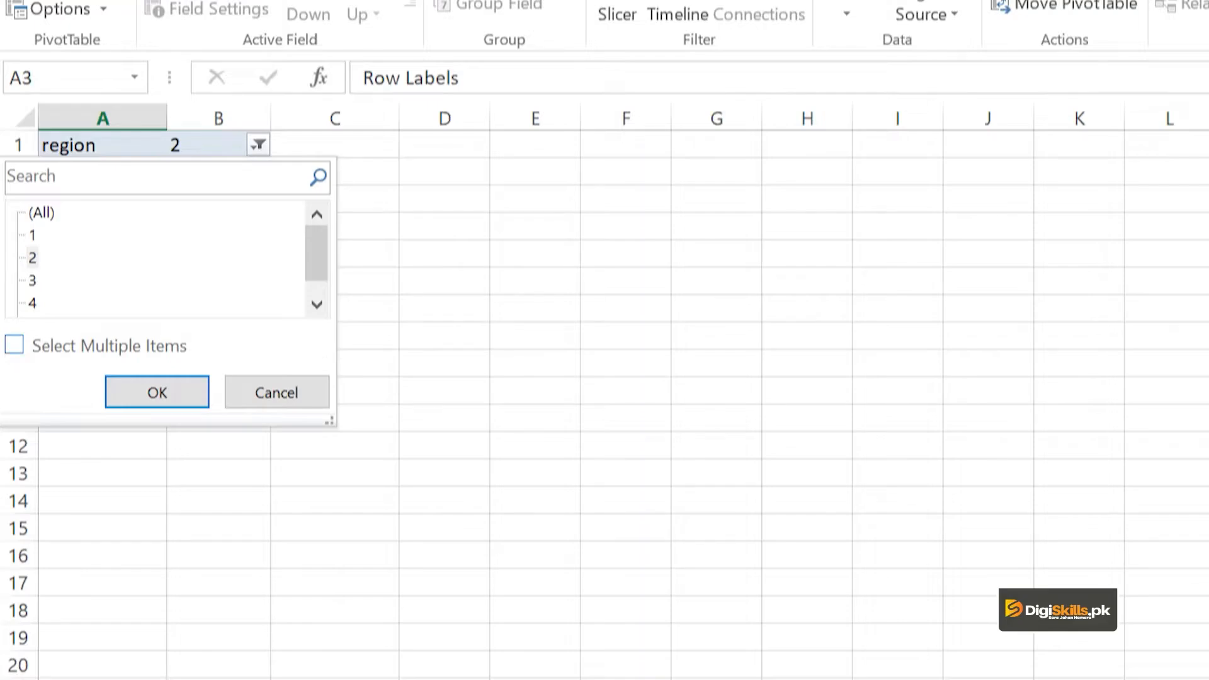
pyautogui.click(14, 344)
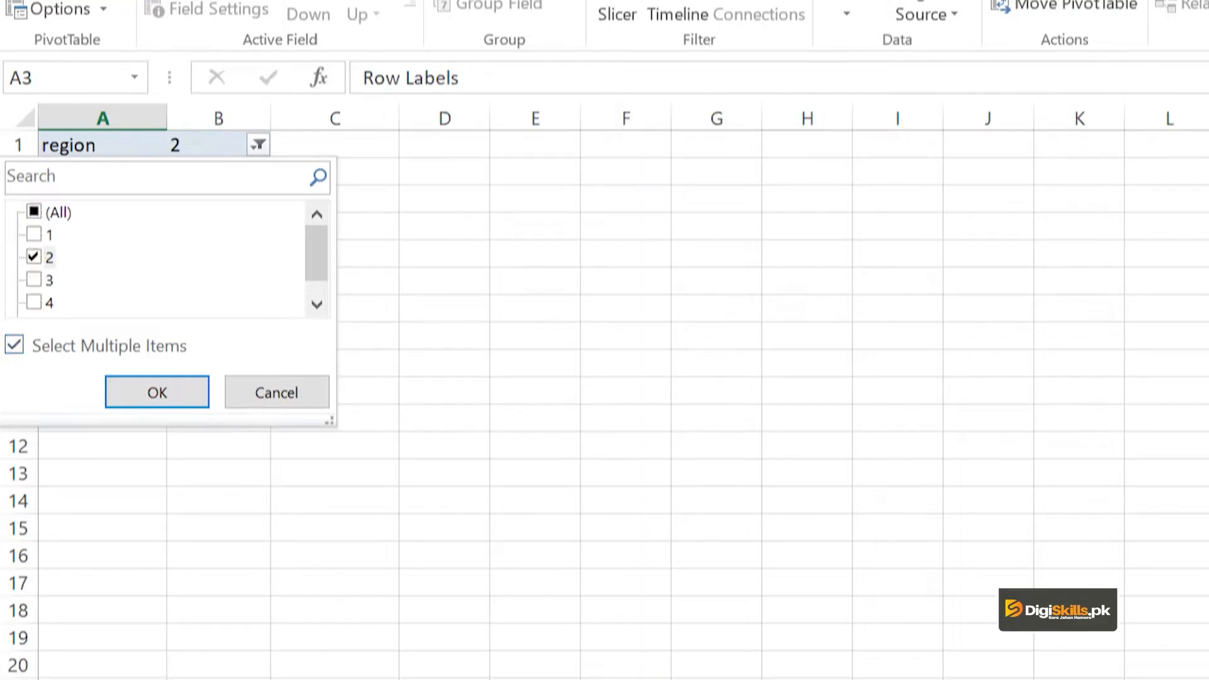
pyautogui.click(34, 279)
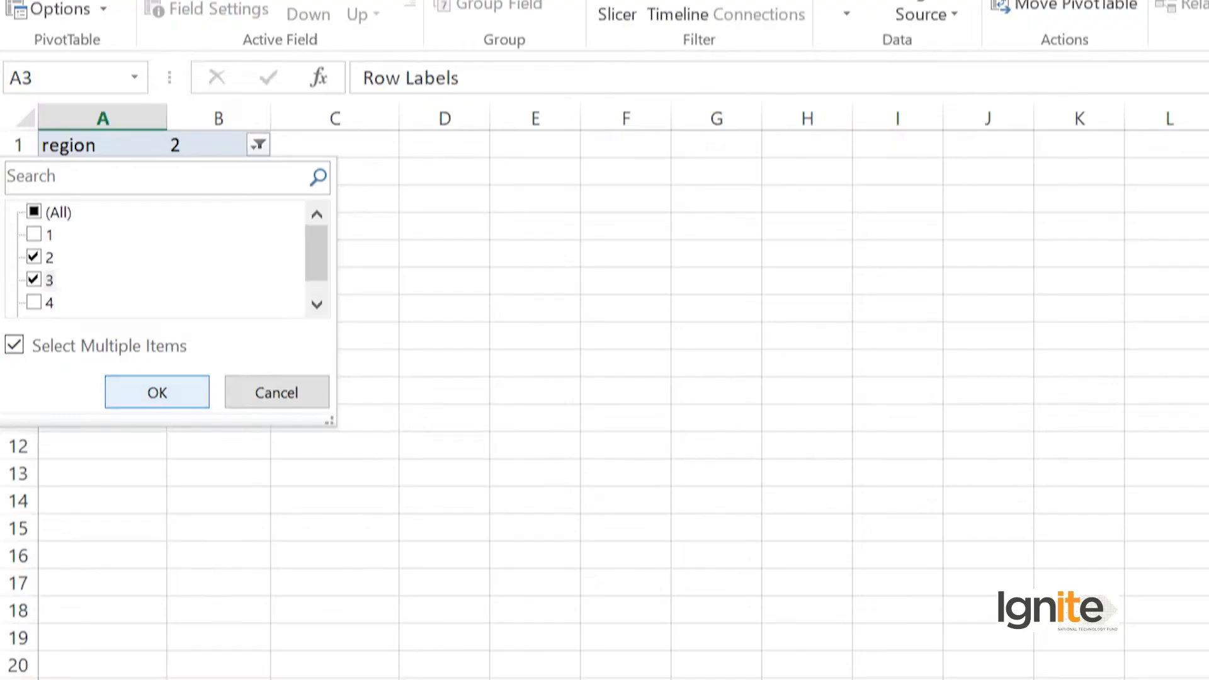
pyautogui.click(157, 392)
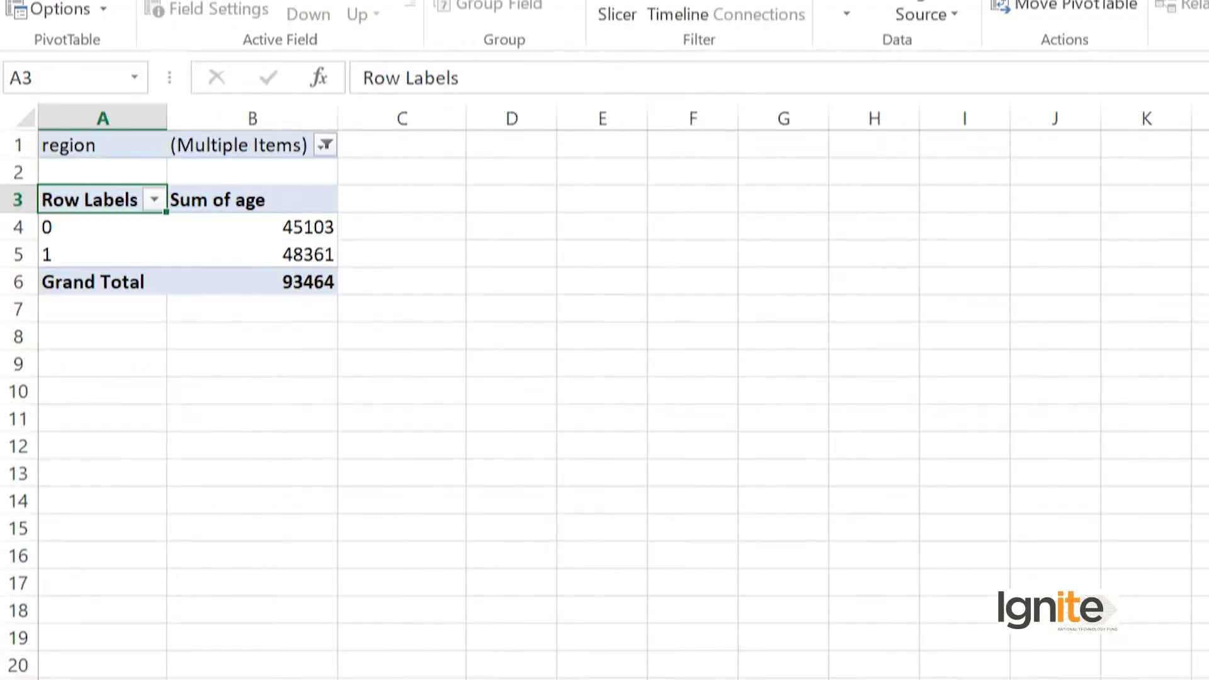
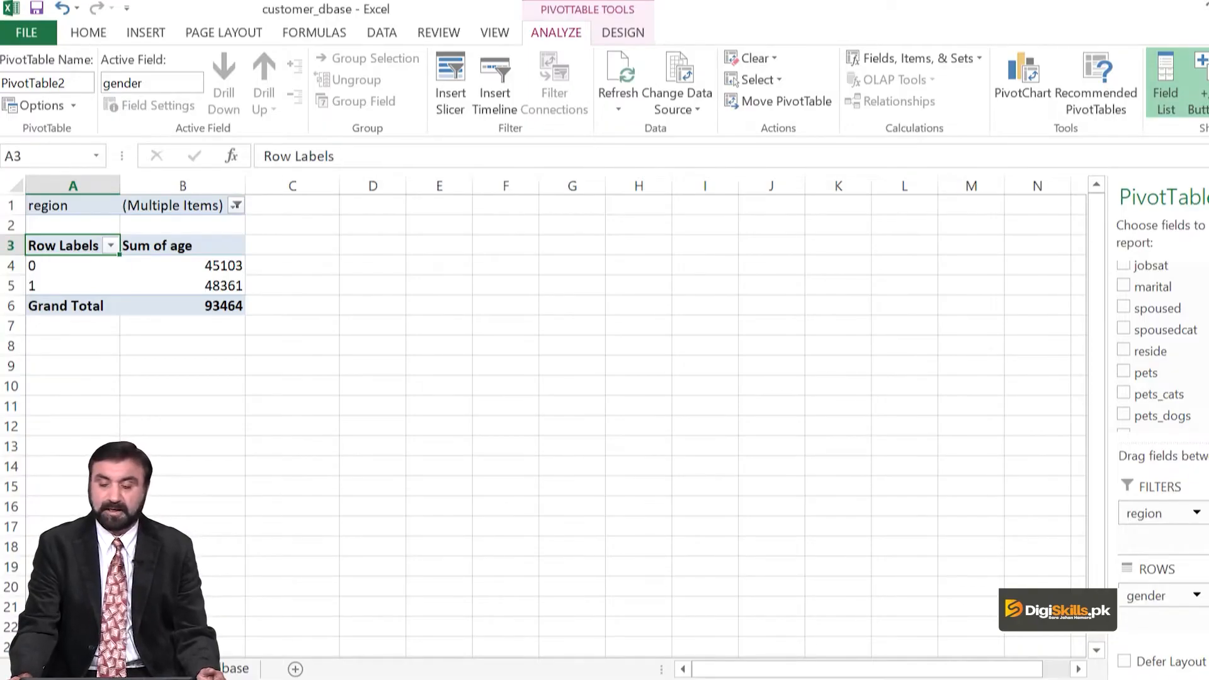
# Start a new calculated field for the PivotTable and name it Debt
pyautogui.click(914, 58)
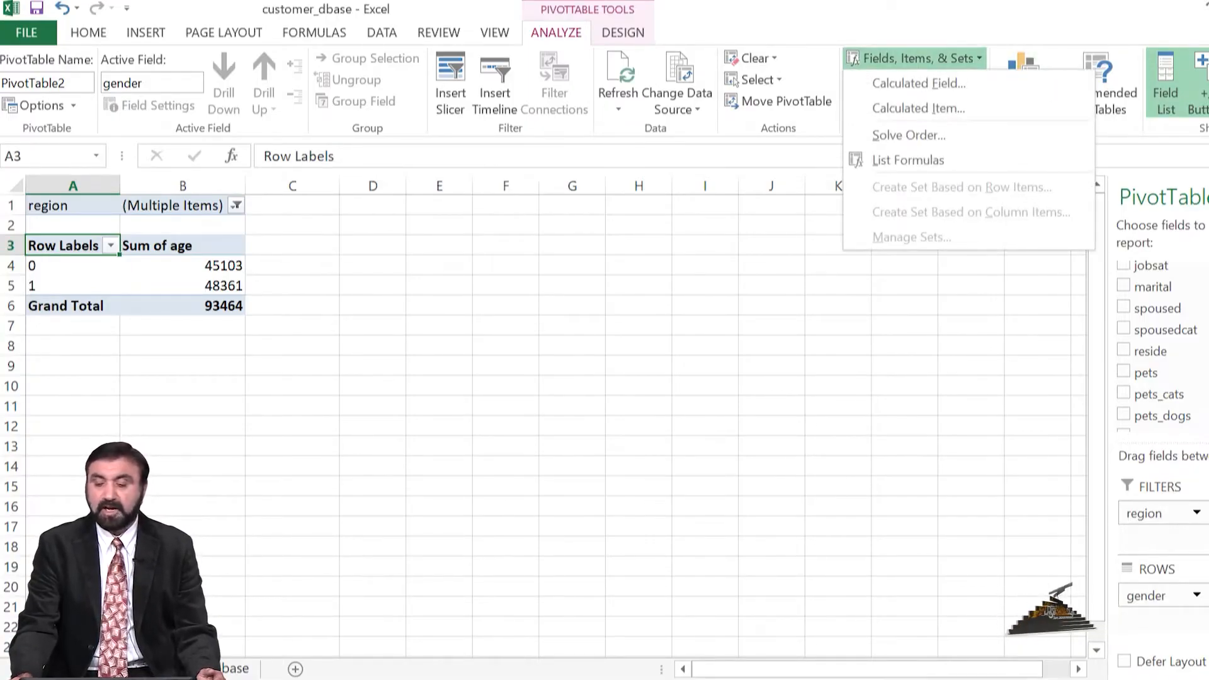
pyautogui.click(919, 83)
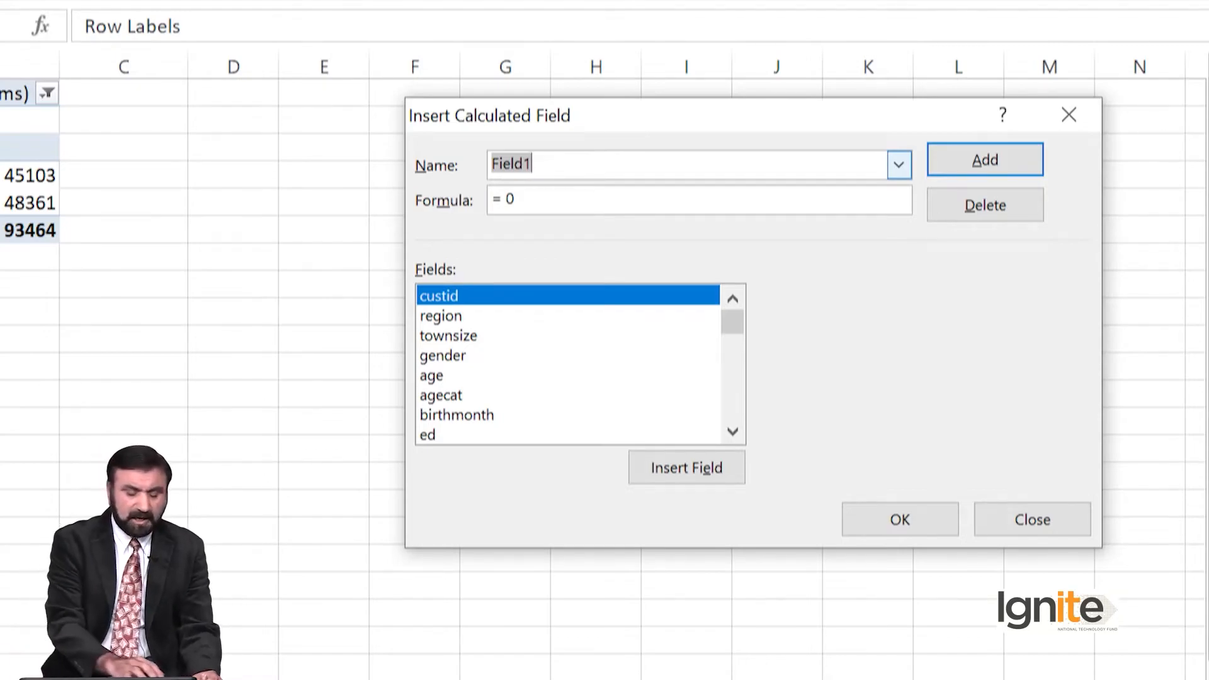
pyautogui.write('Debt')
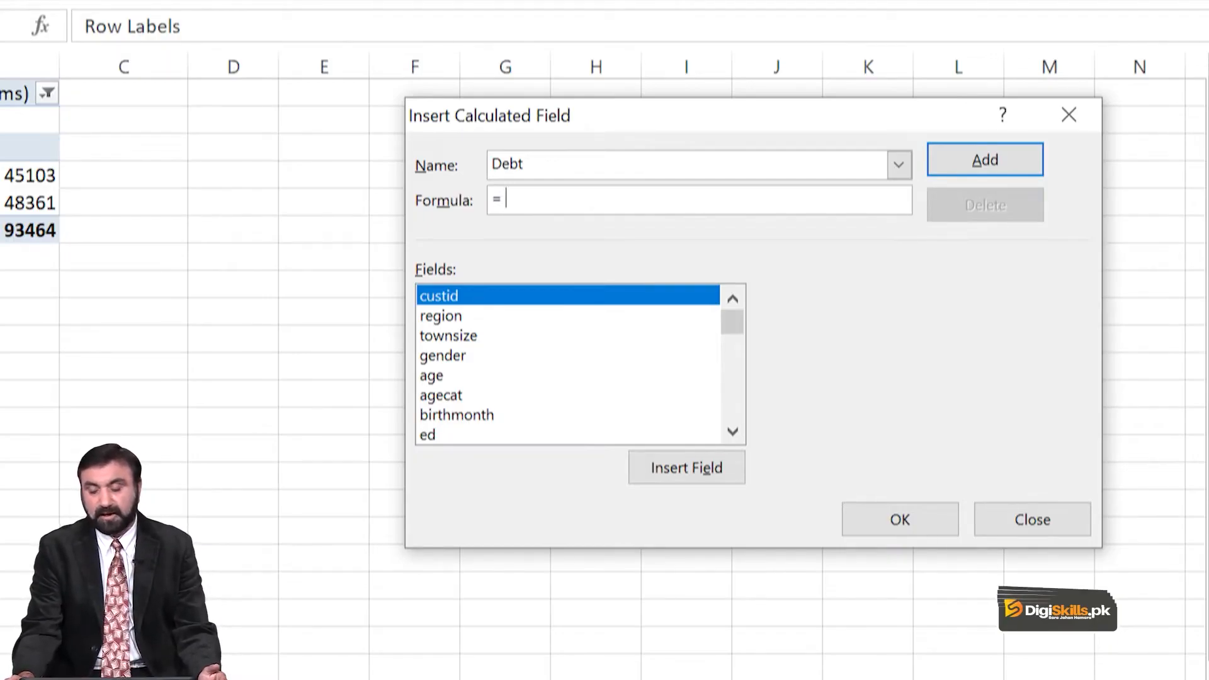
# Define the Debt formula as = creddebt + othdebt and add the calculated field to the PivotTable
pyautogui.click(732, 432)
pyautogui.click(733, 432)
pyautogui.click(732, 431)
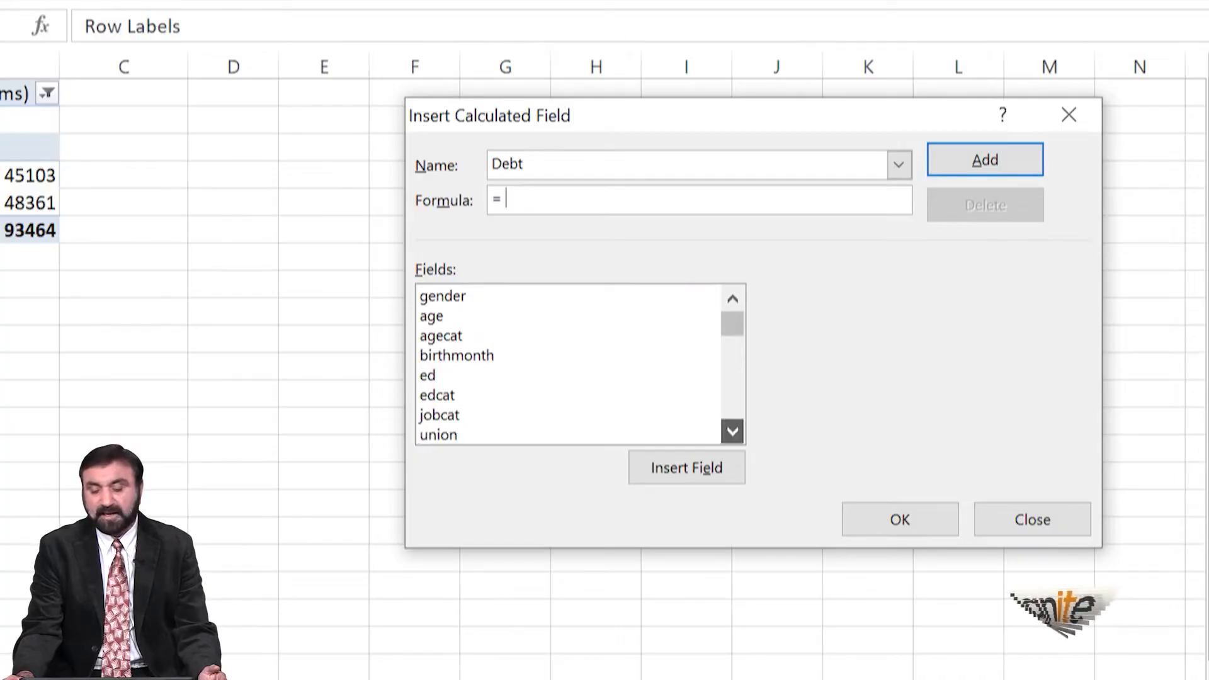
pyautogui.click(733, 431)
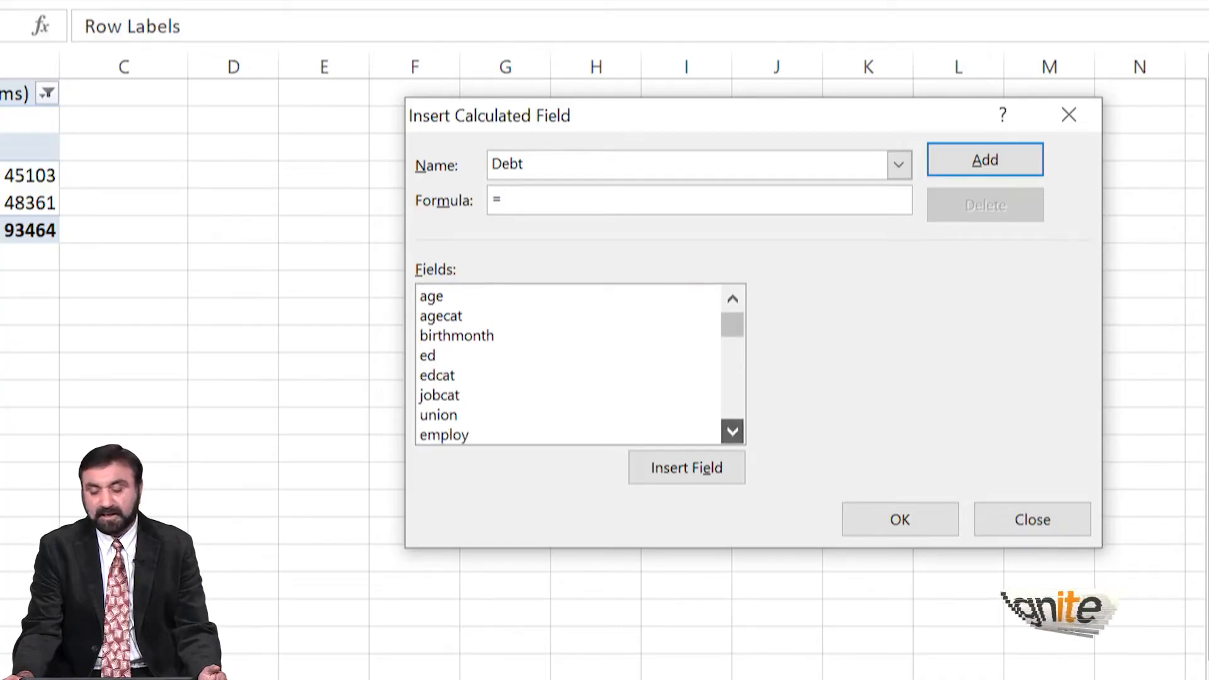
pyautogui.click(733, 431)
pyautogui.click(732, 432)
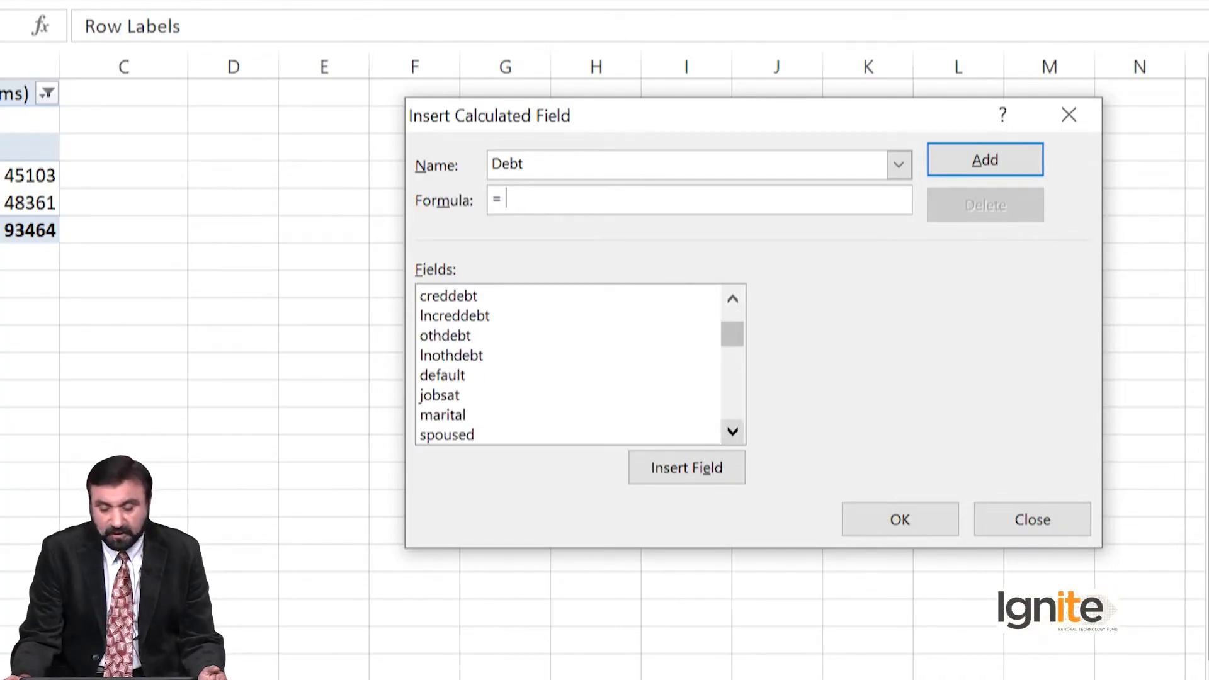
pyautogui.click(448, 296)
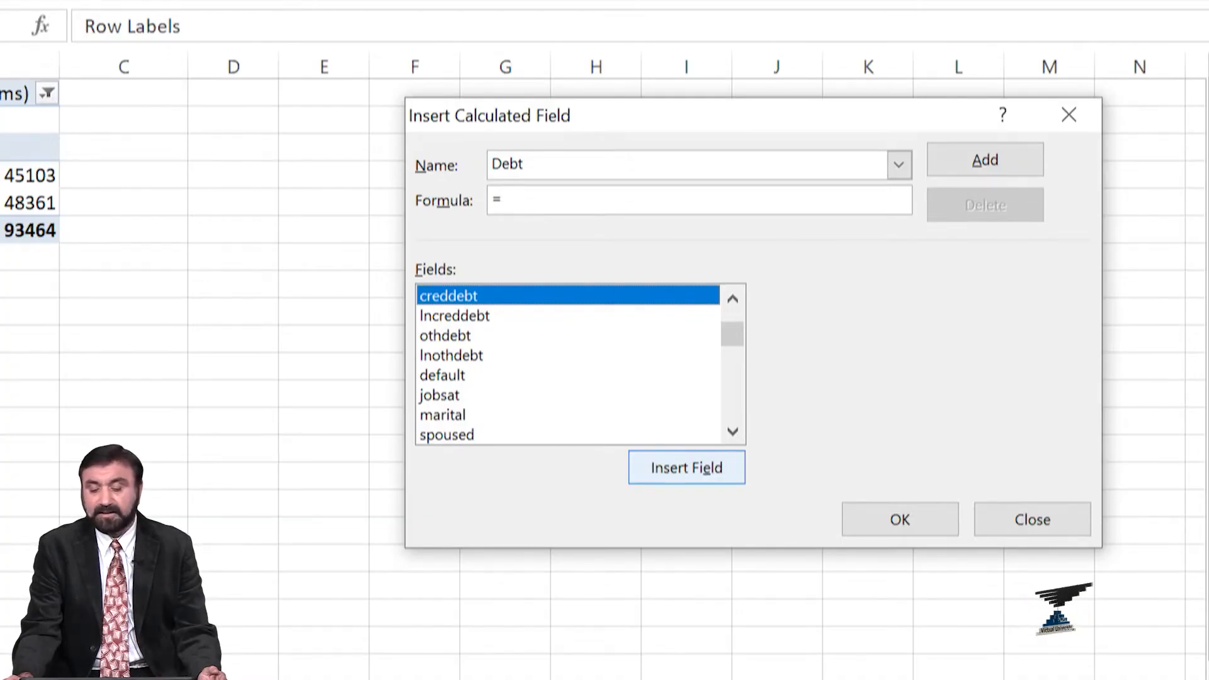
pyautogui.click(687, 468)
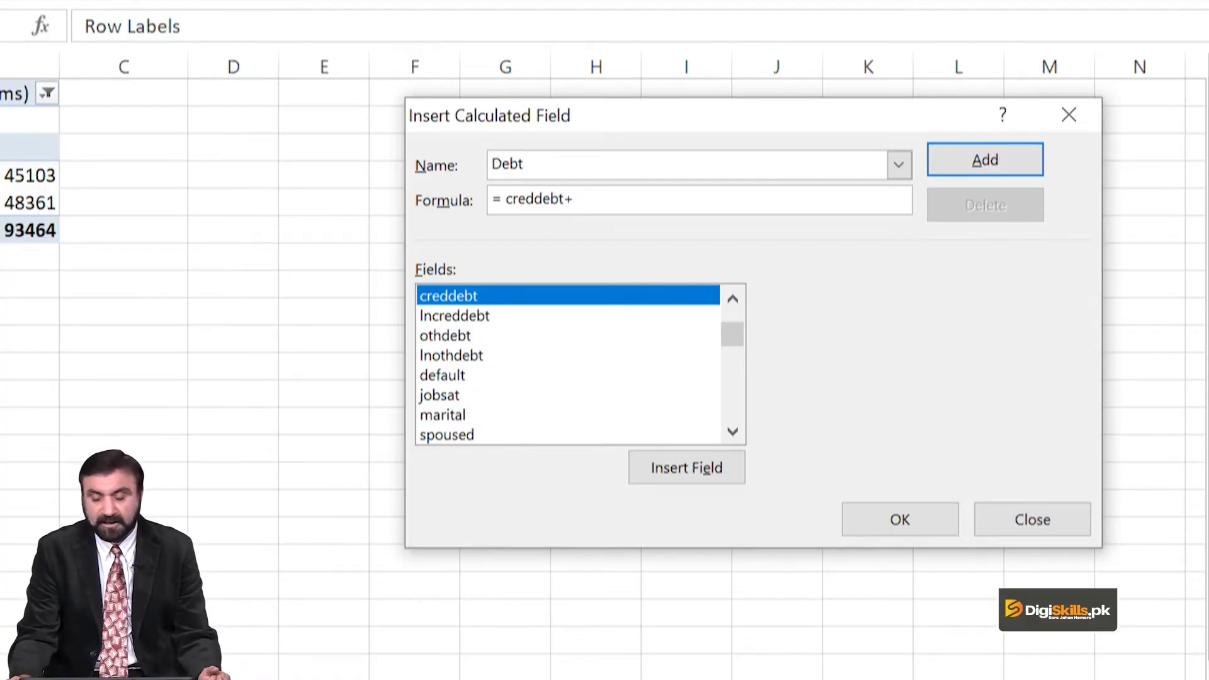
pyautogui.click(446, 336)
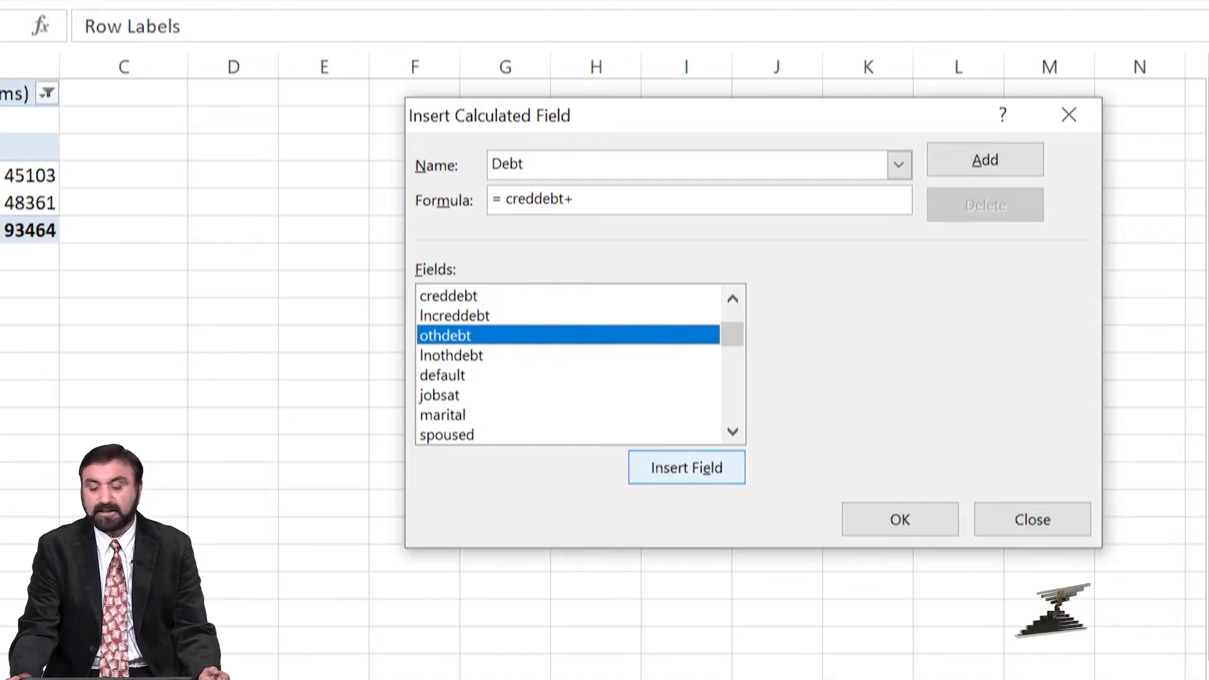
pyautogui.click(686, 468)
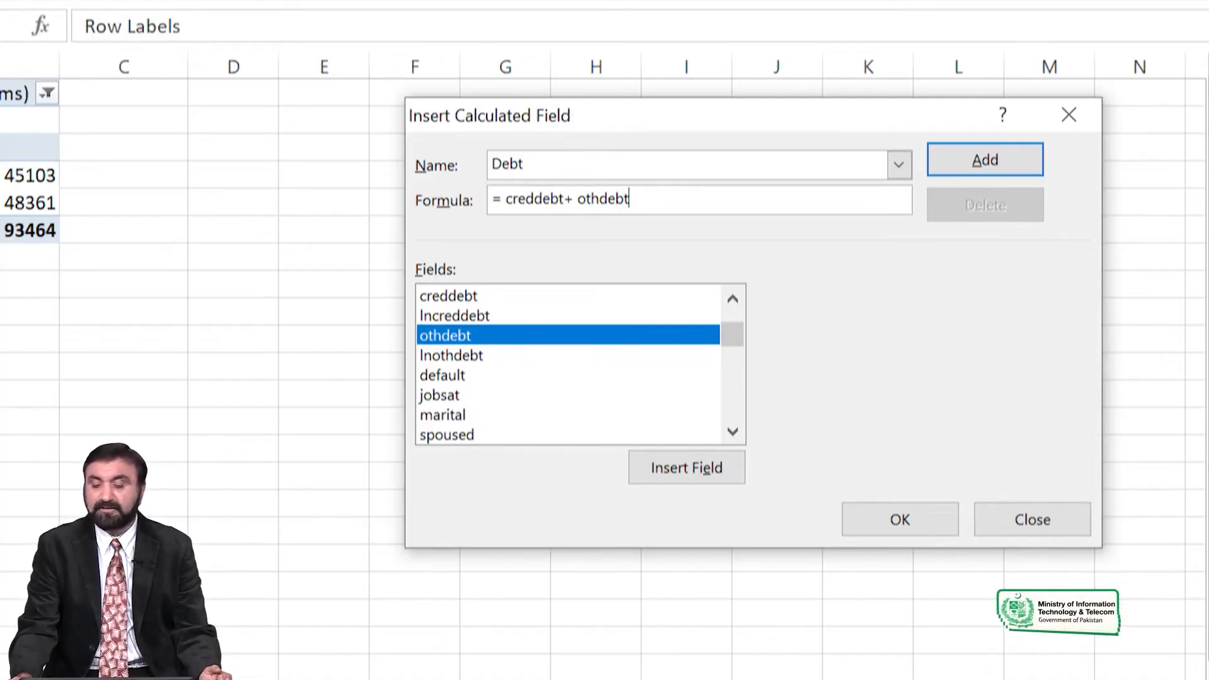
pyautogui.click(986, 160)
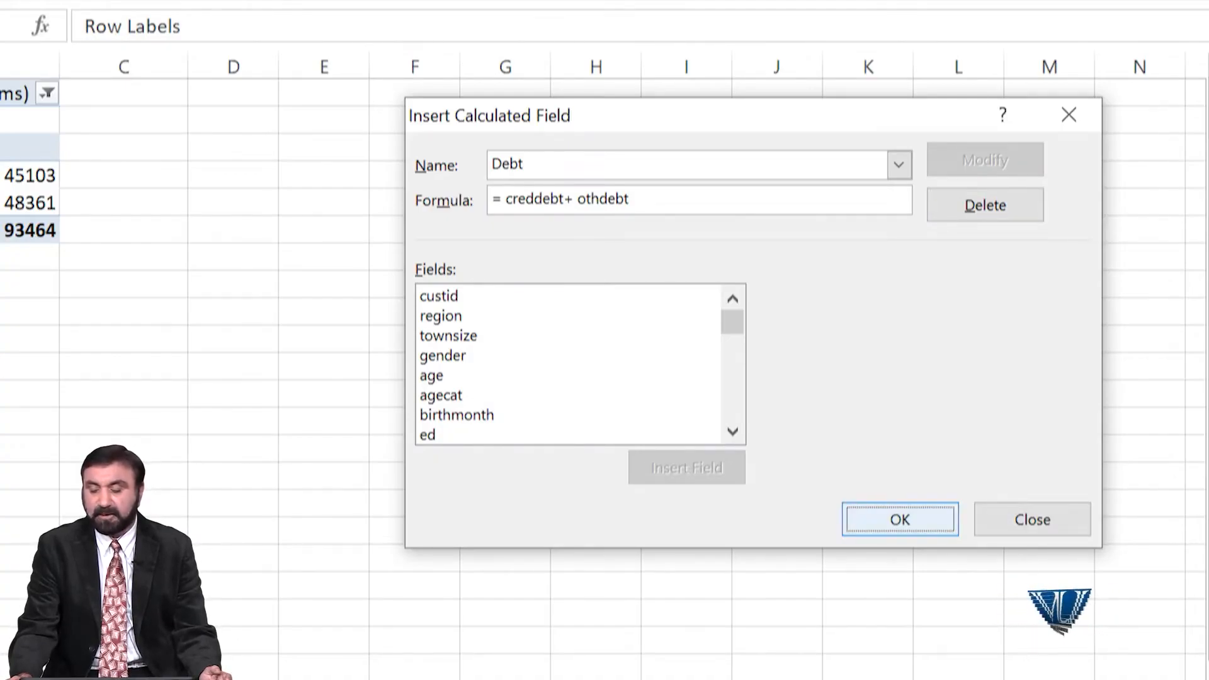
pyautogui.click(901, 519)
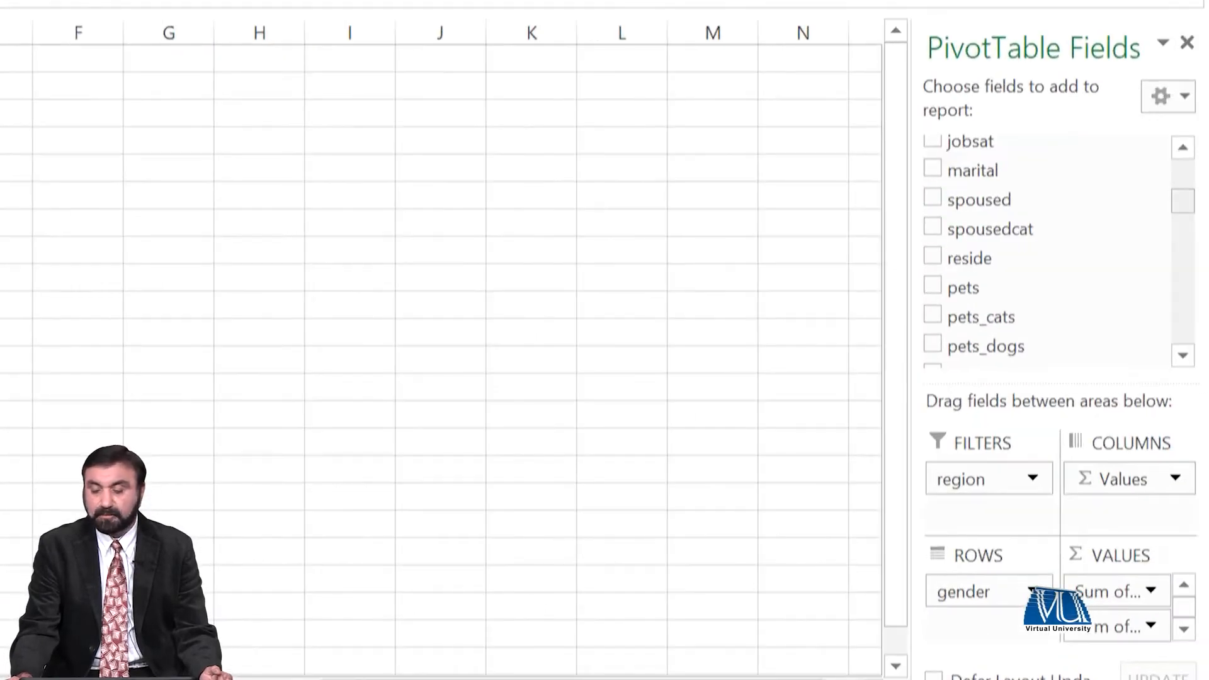
pyautogui.scroll(-10, 1045, 252)
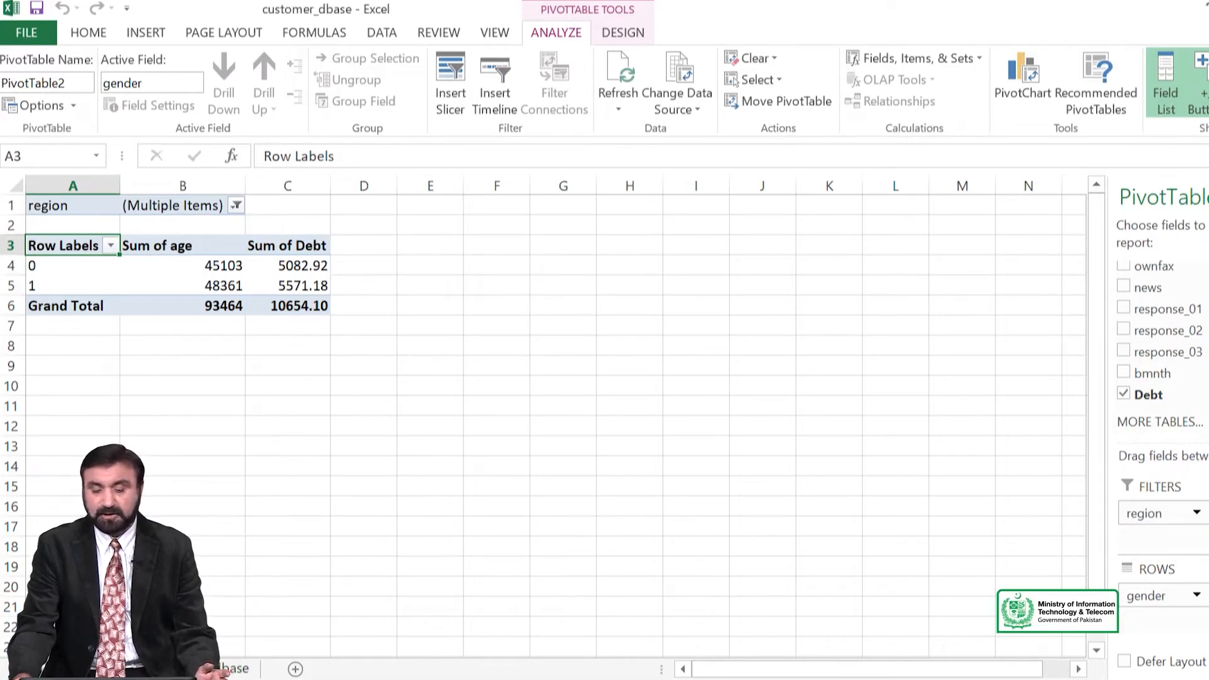
pyautogui.click(157, 245)
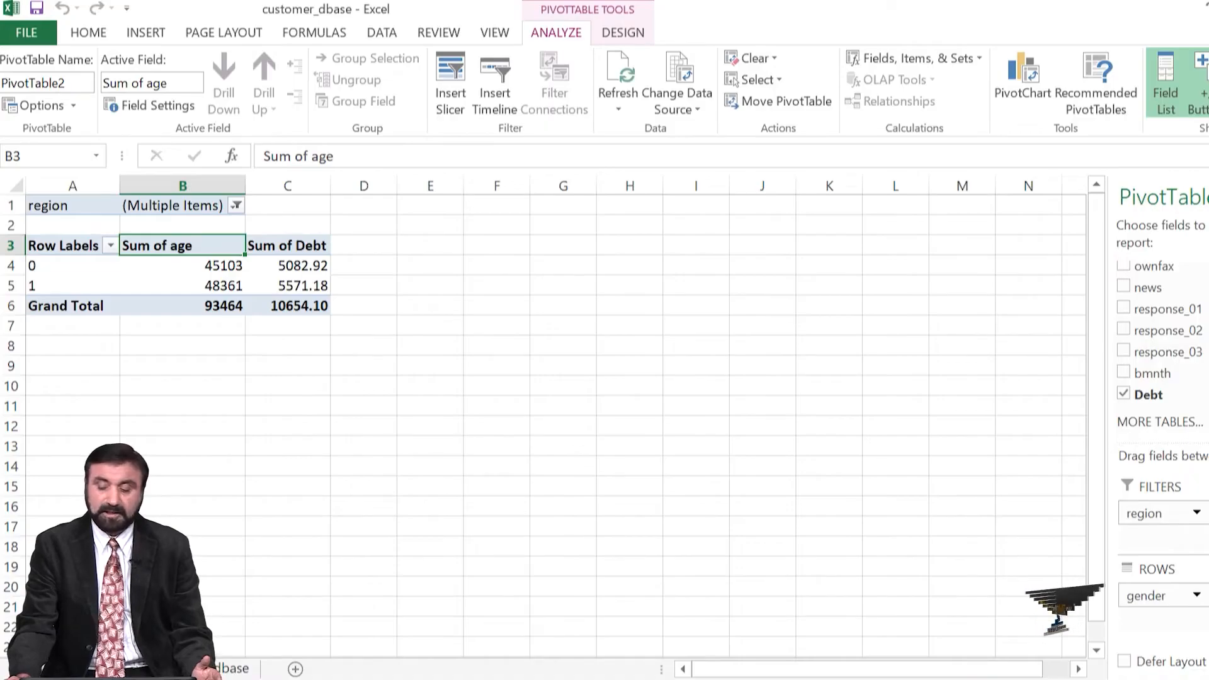
pyautogui.click(1137, 564)
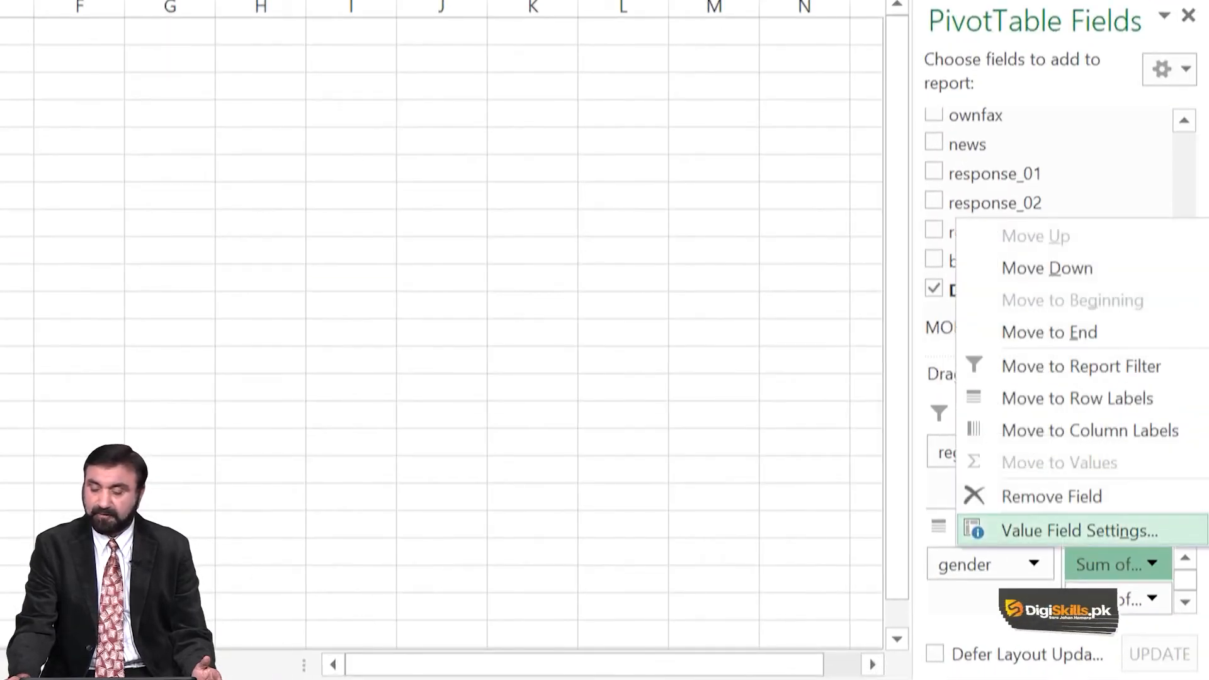
pyautogui.click(1079, 530)
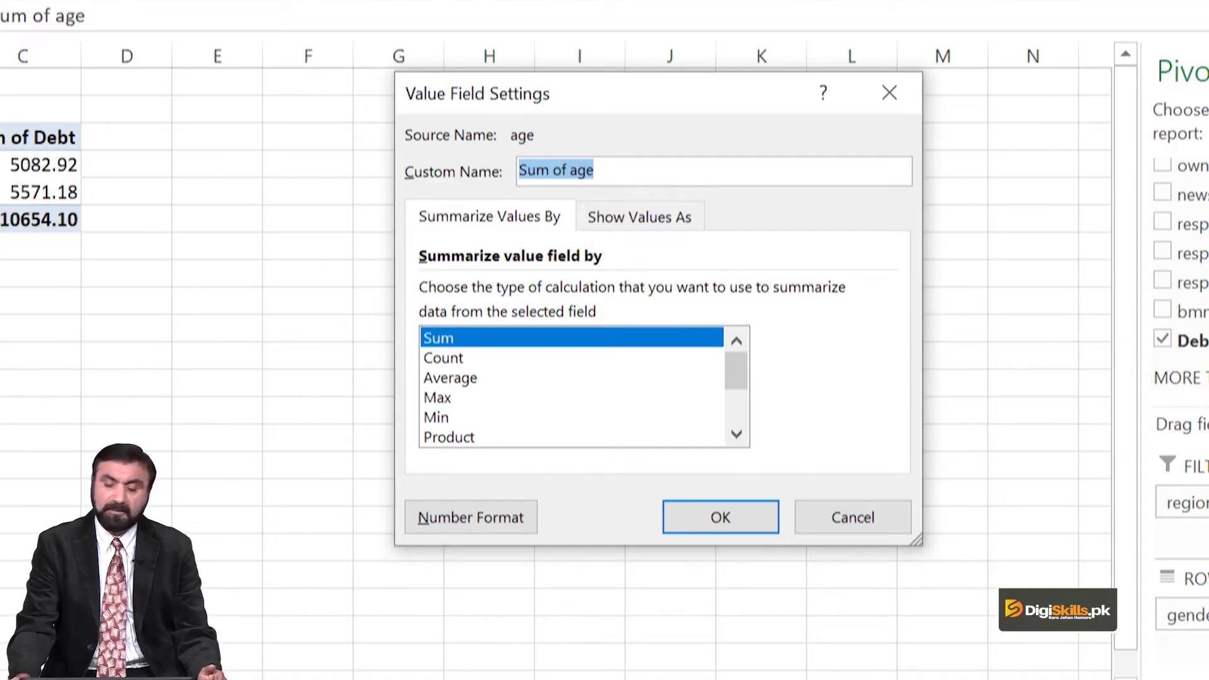
pyautogui.click(444, 358)
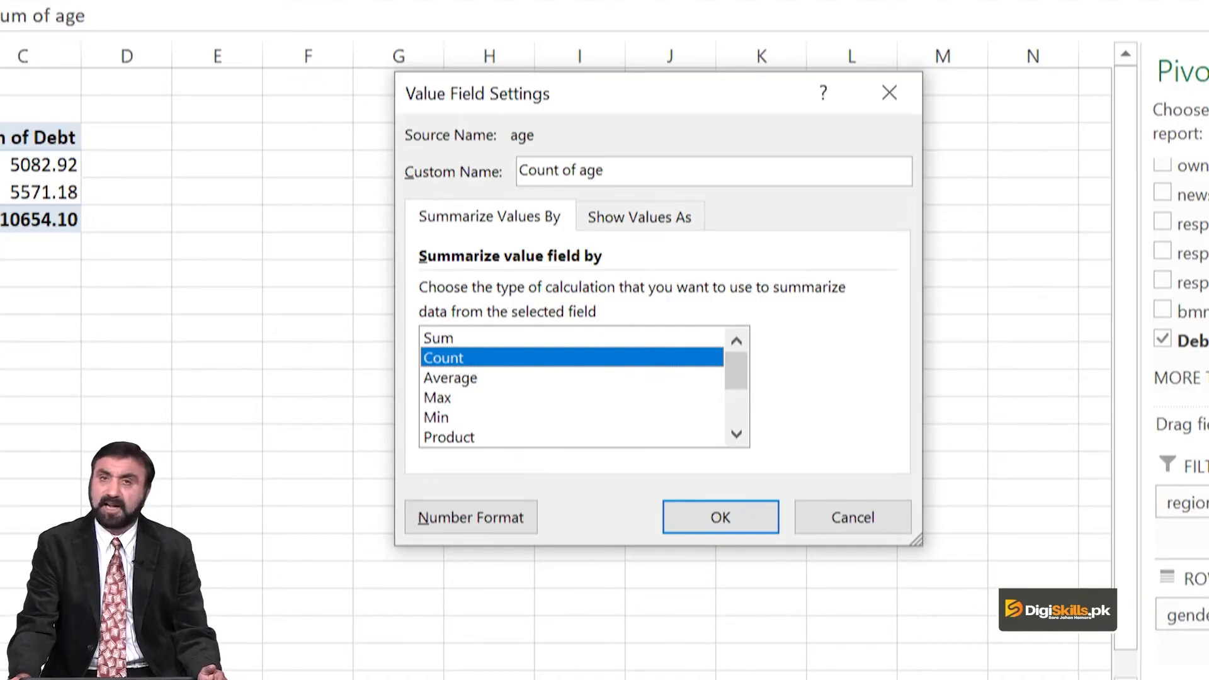
pyautogui.click(465, 379)
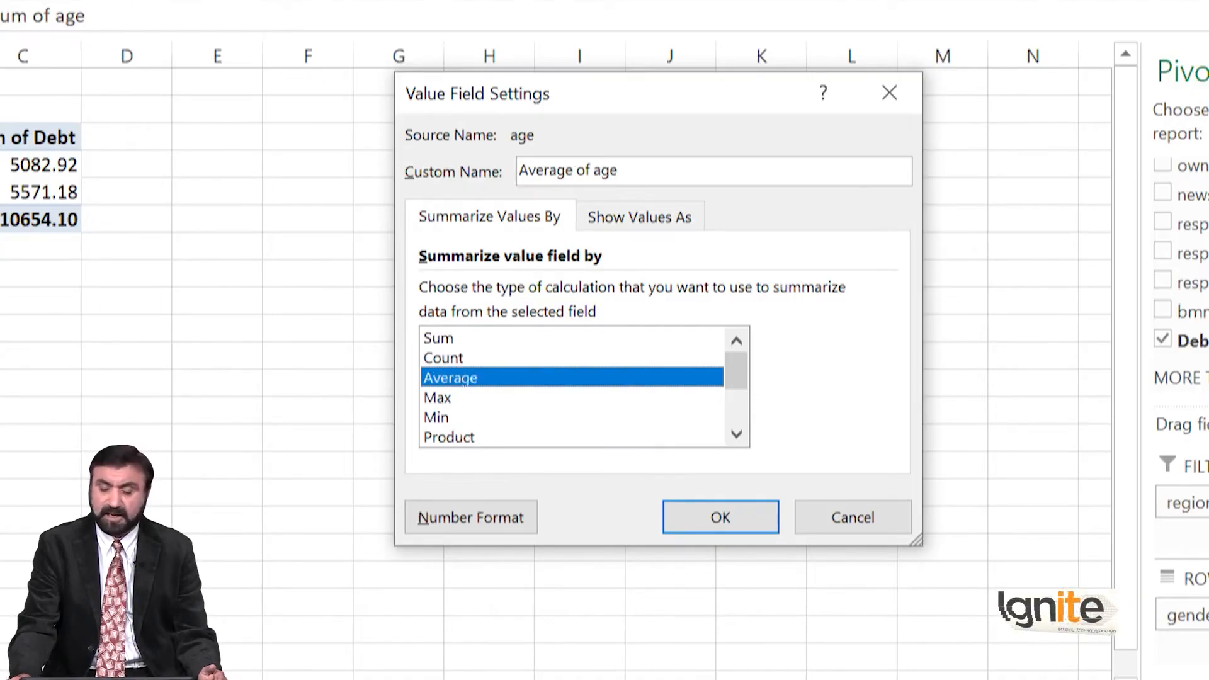
pyautogui.click(853, 517)
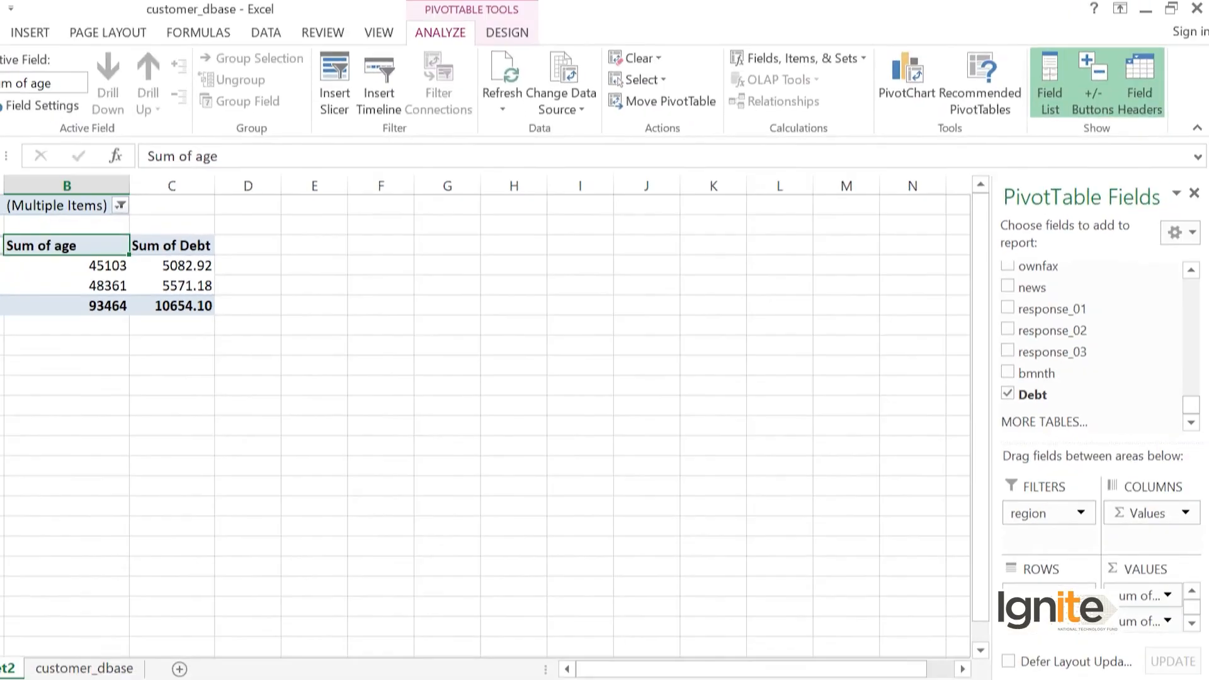
# Open the value field settings for Debt and choose Max as its summary calculation
pyautogui.click(1167, 621)
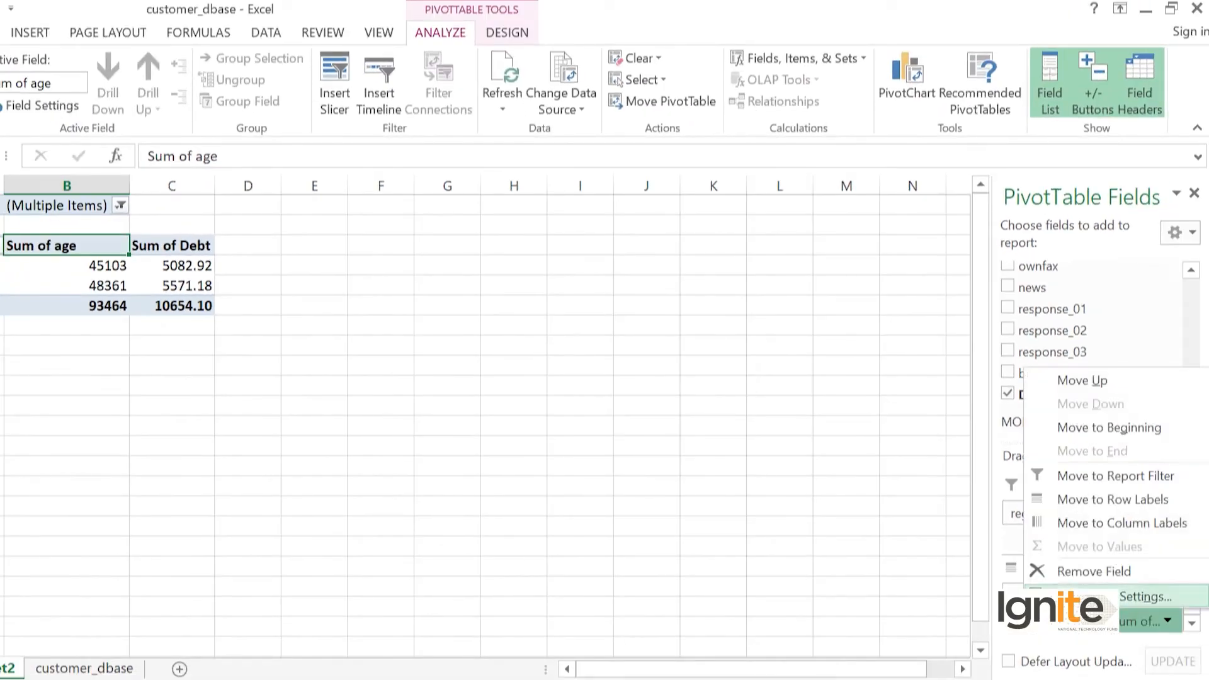
pyautogui.click(1146, 596)
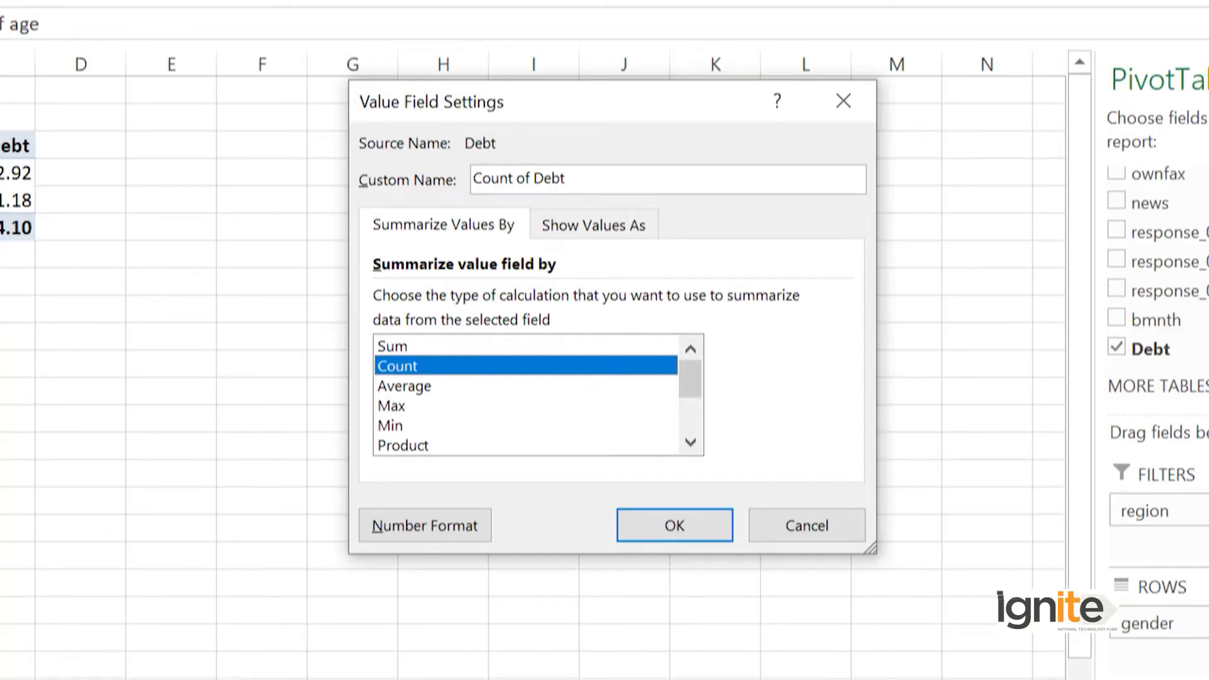
pyautogui.click(420, 388)
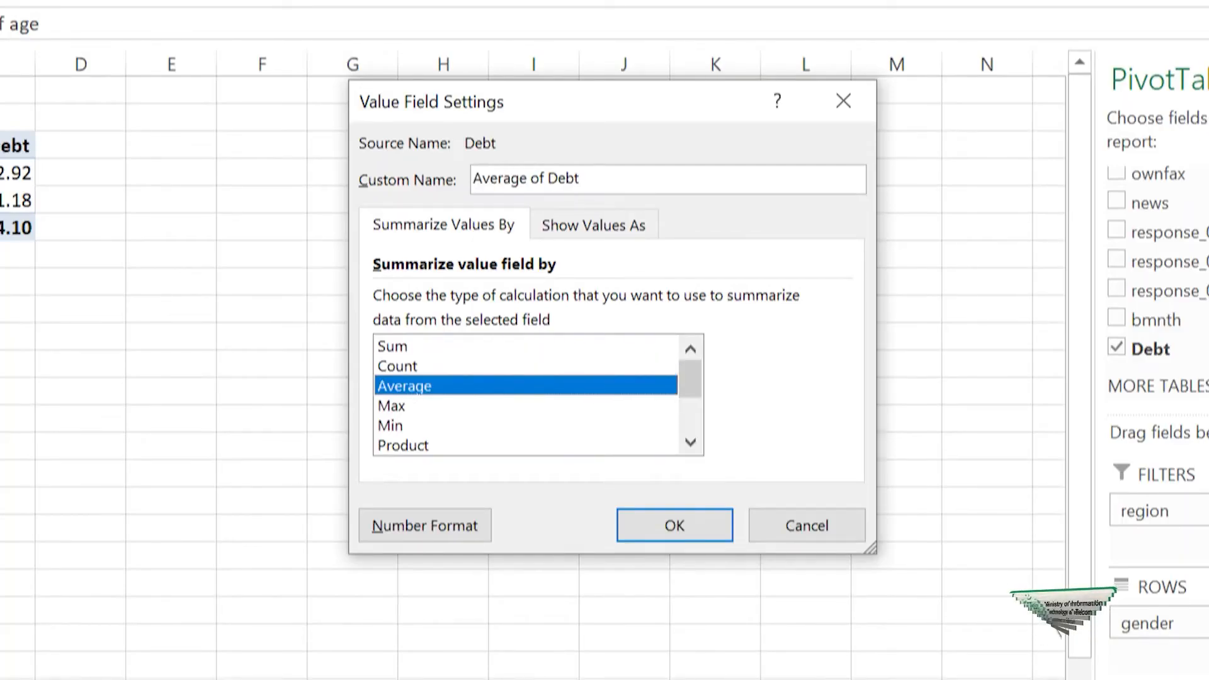
pyautogui.click(404, 407)
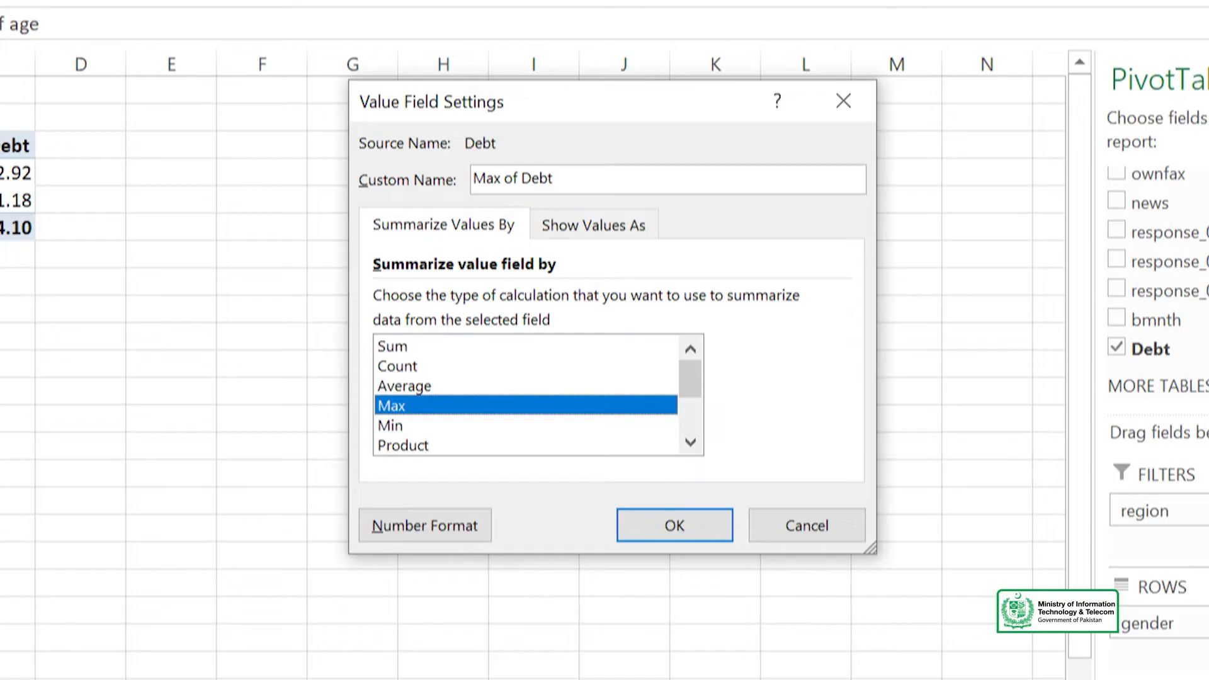
# Show the Debt values as % of Grand Total and apply the value field settings
pyautogui.click(594, 225)
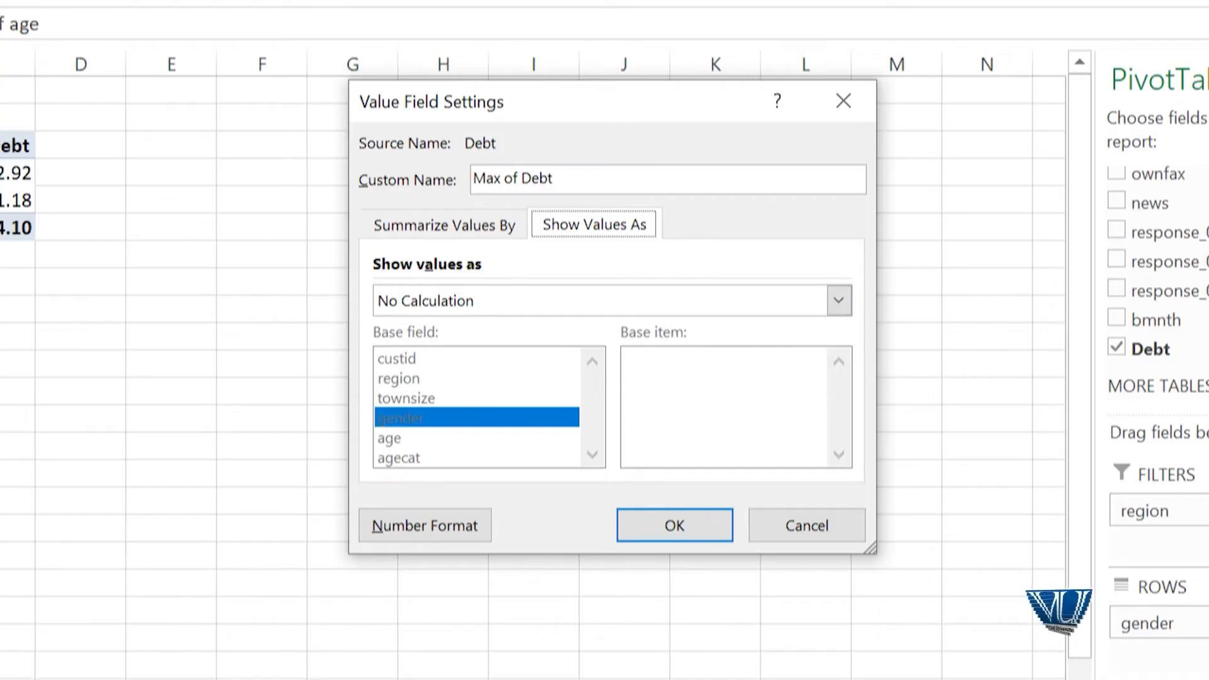
pyautogui.click(839, 301)
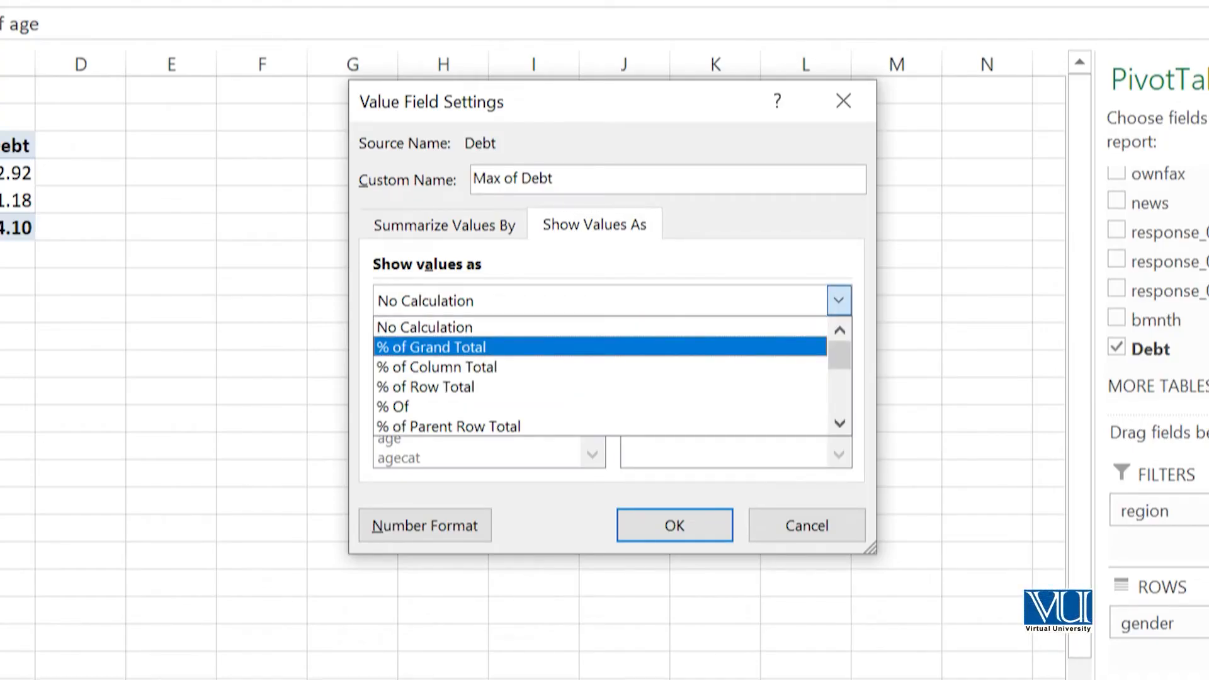
pyautogui.click(600, 347)
pyautogui.click(838, 300)
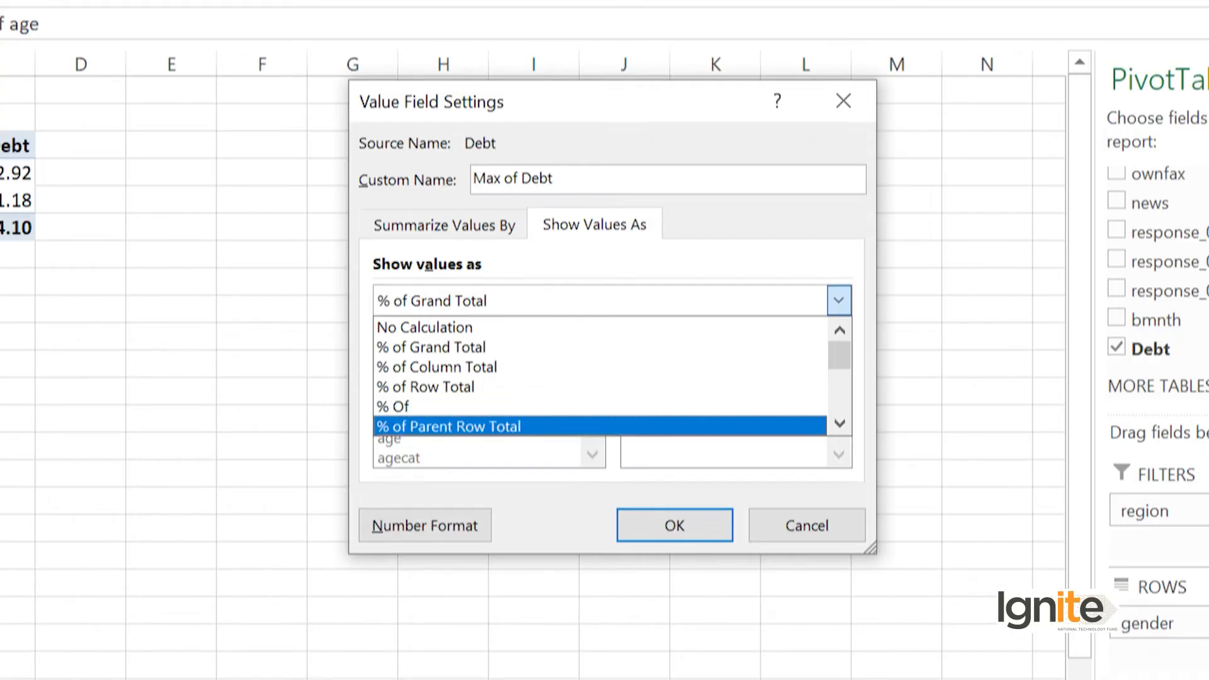
pyautogui.click(675, 526)
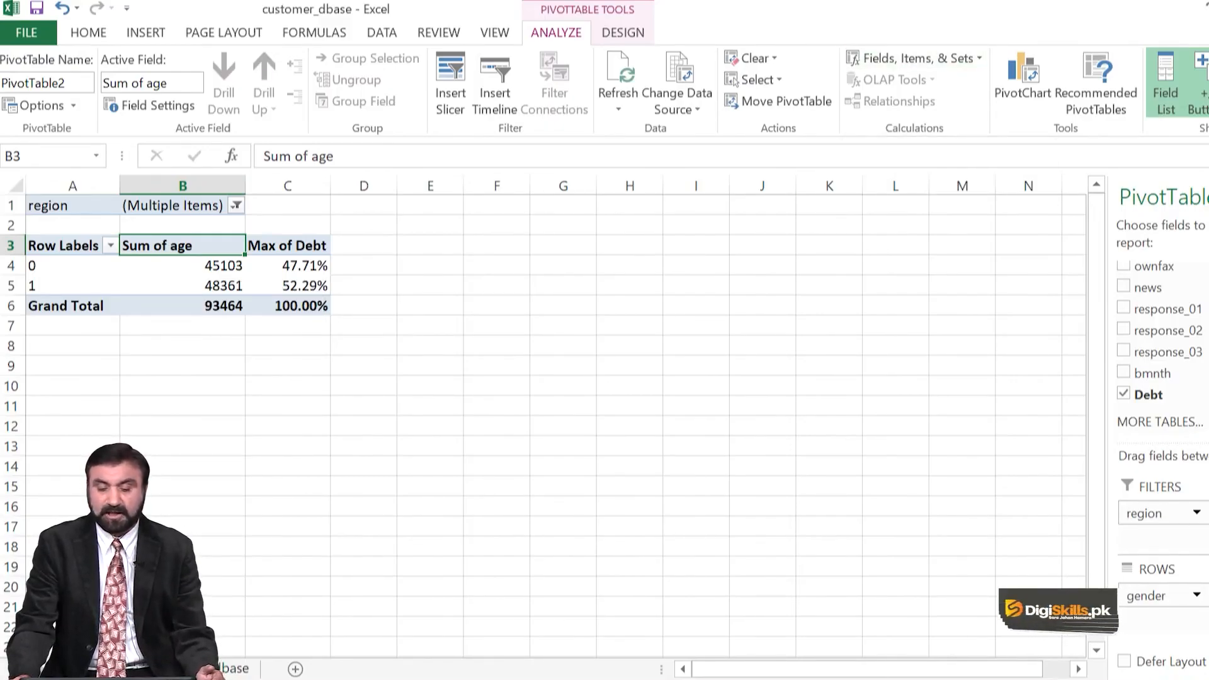
pyautogui.rightClick(226, 265)
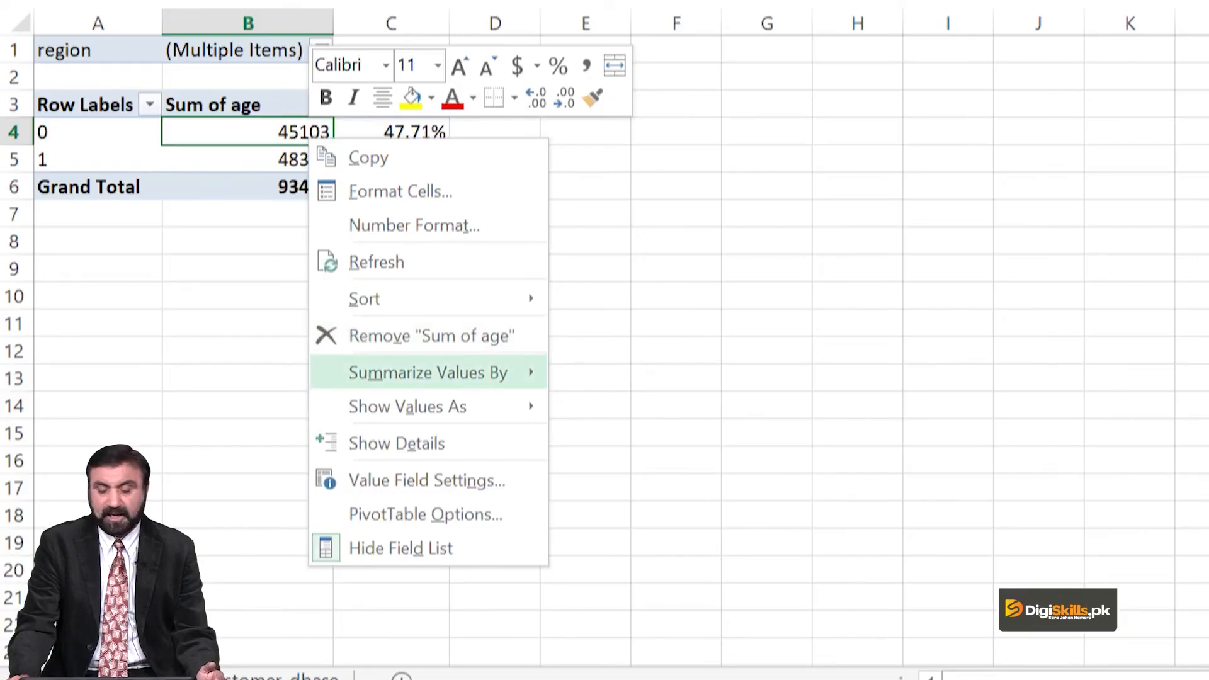
pyautogui.moveTo(408, 406)
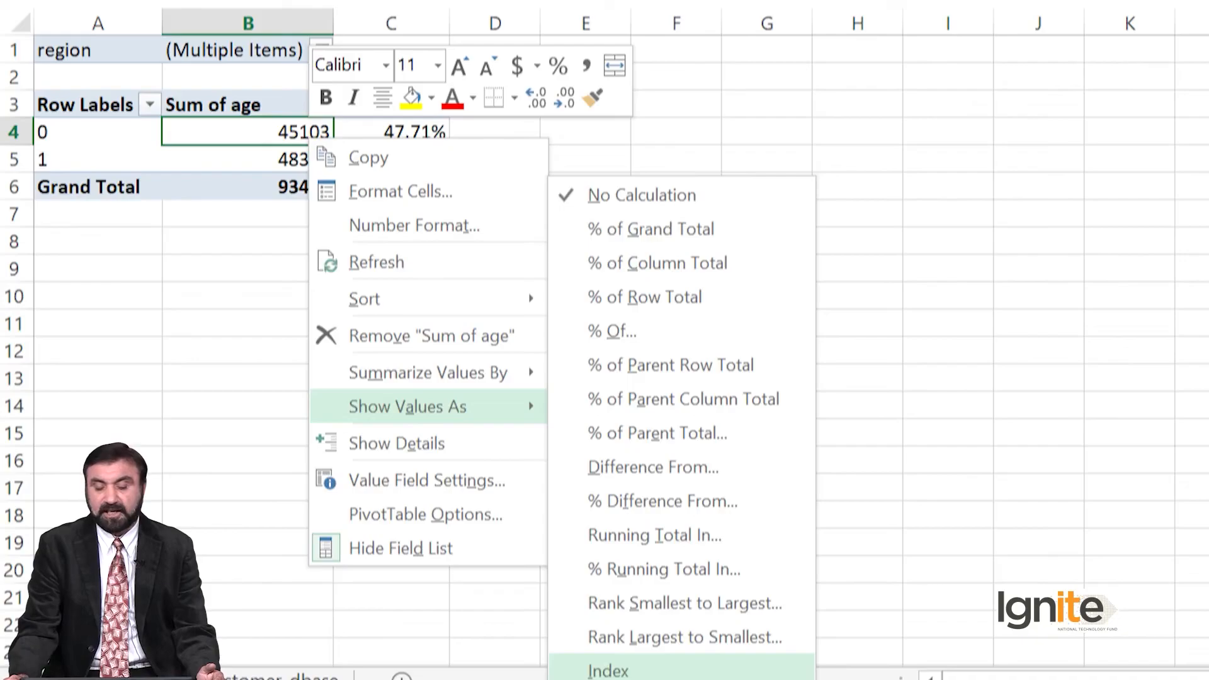
pyautogui.moveTo(428, 372)
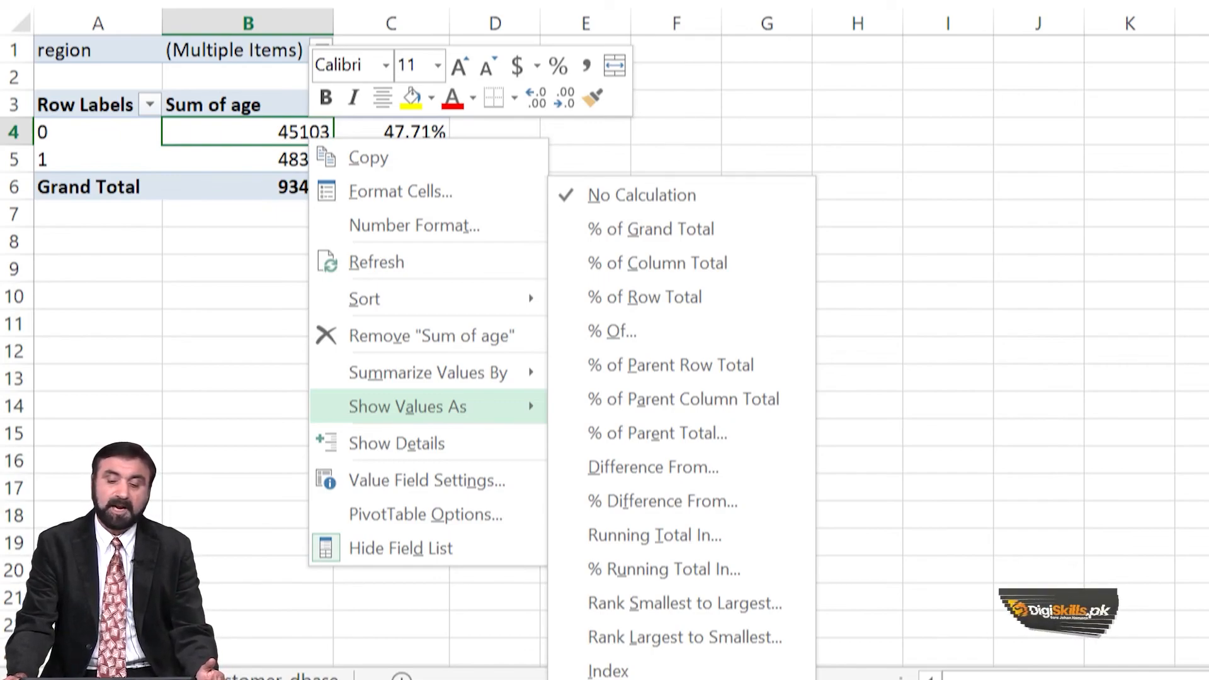
pyautogui.press('Escape')
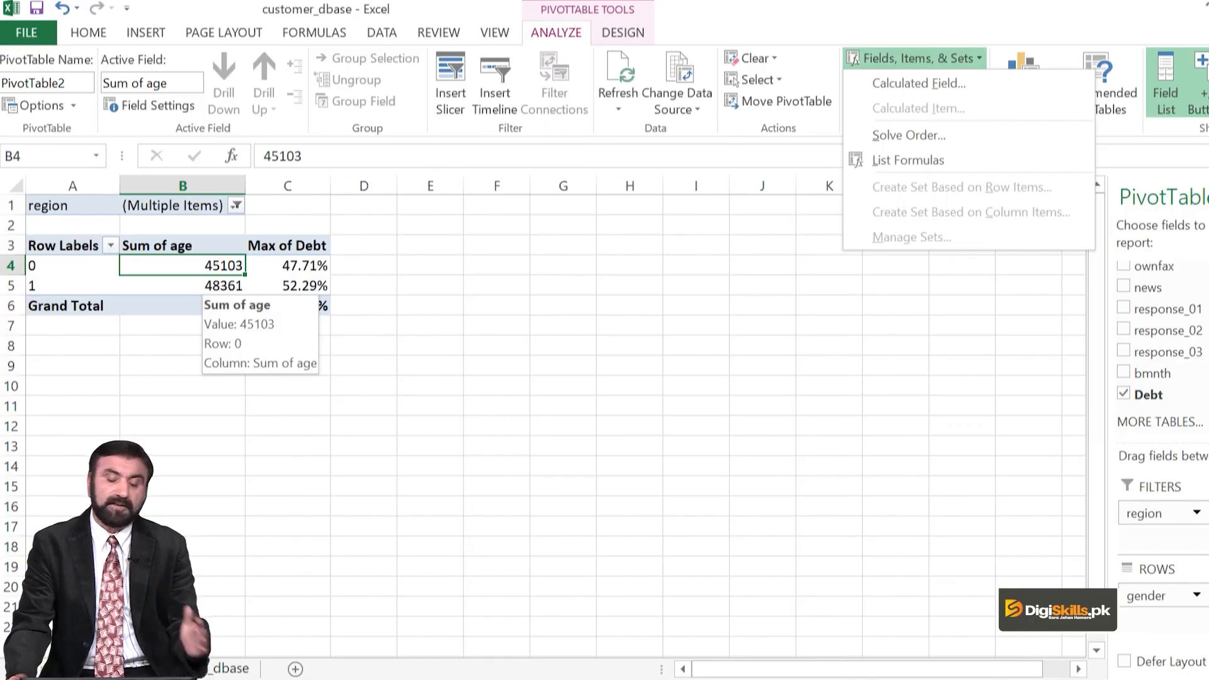
pyautogui.rightClick(206, 265)
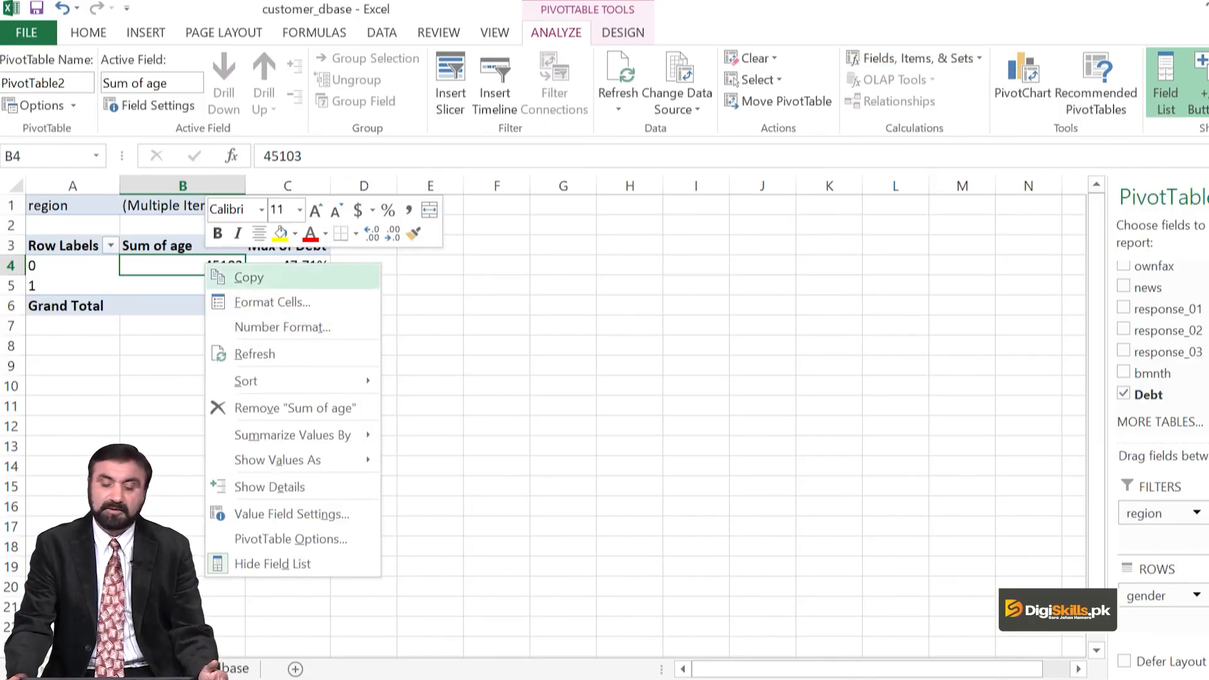